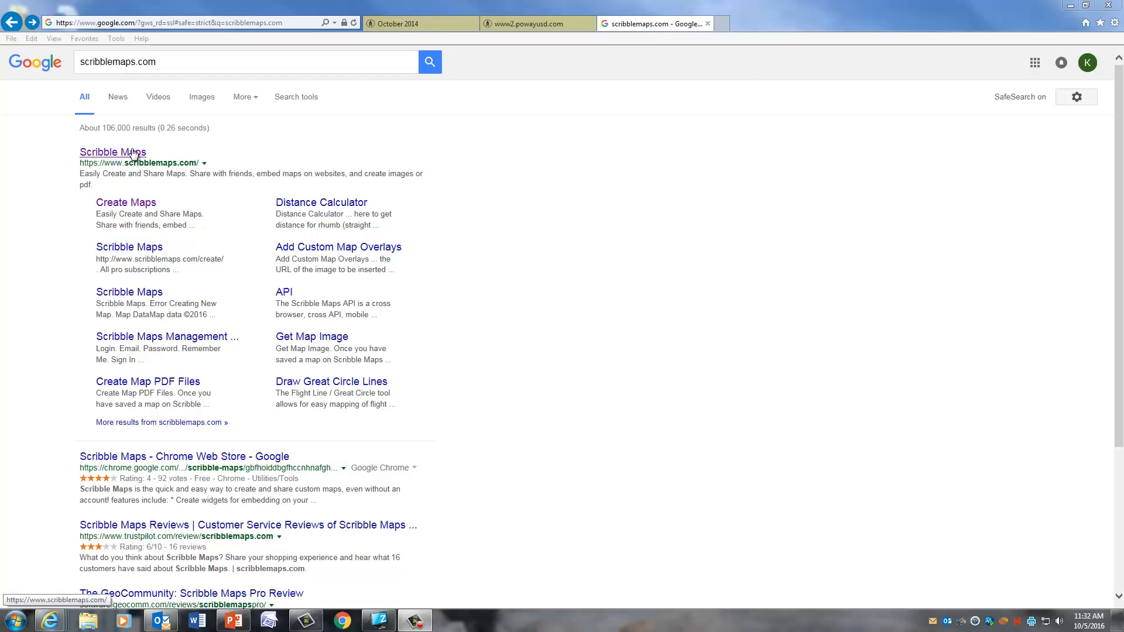
Open the Scribble Maps Create Maps page, then hide the VIP layers panel and dismiss the welcome window
left_click(122, 203)
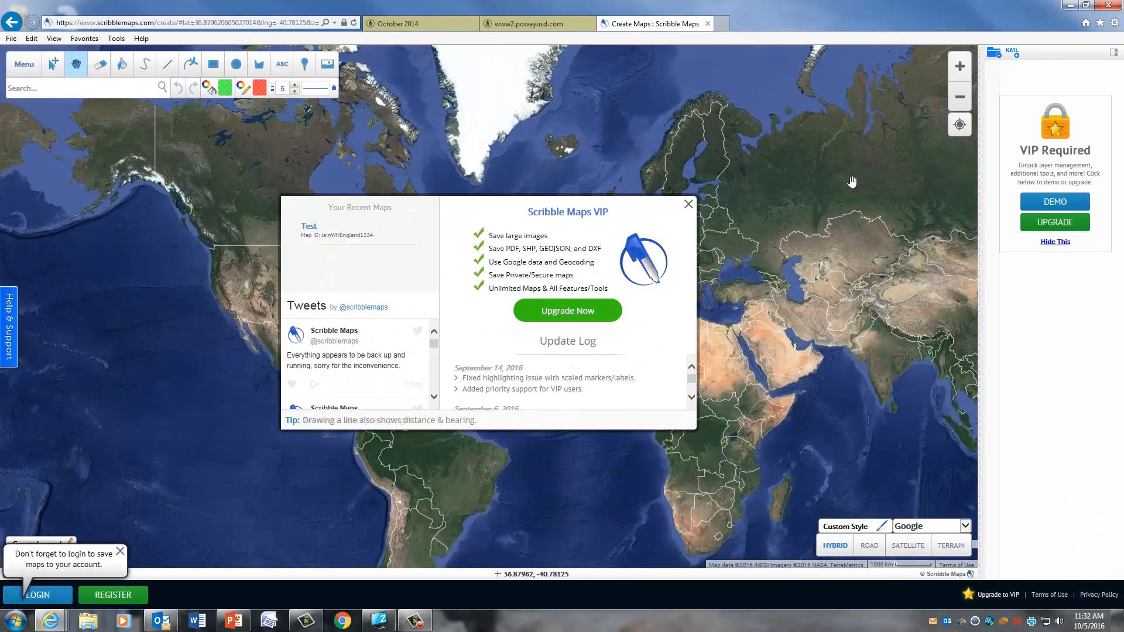
left_click(1052, 242)
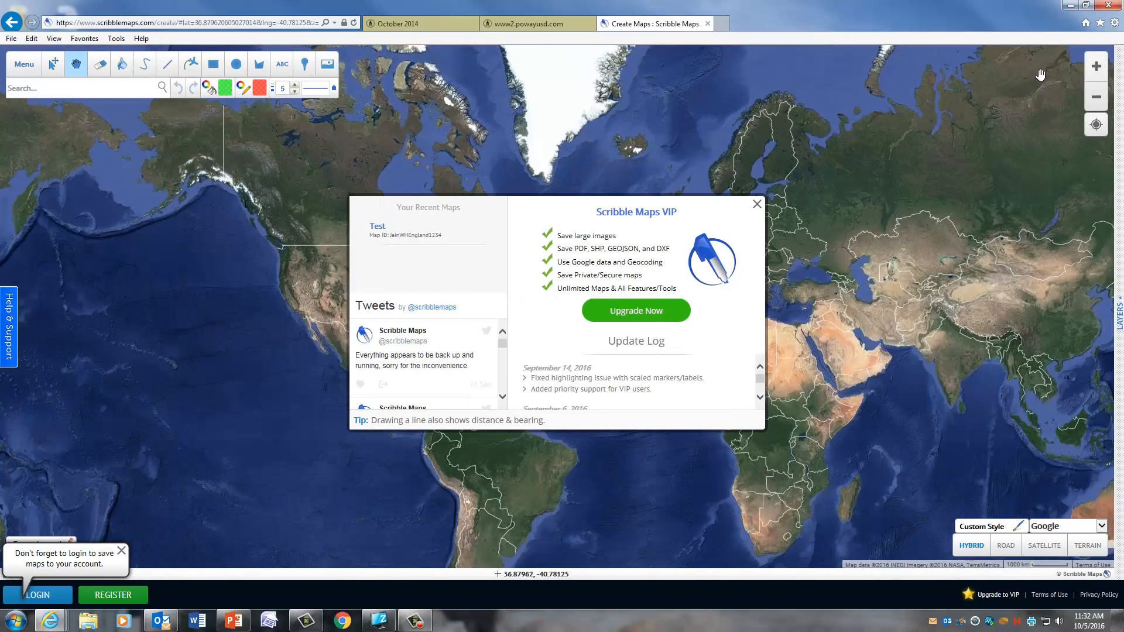
left_click(757, 205)
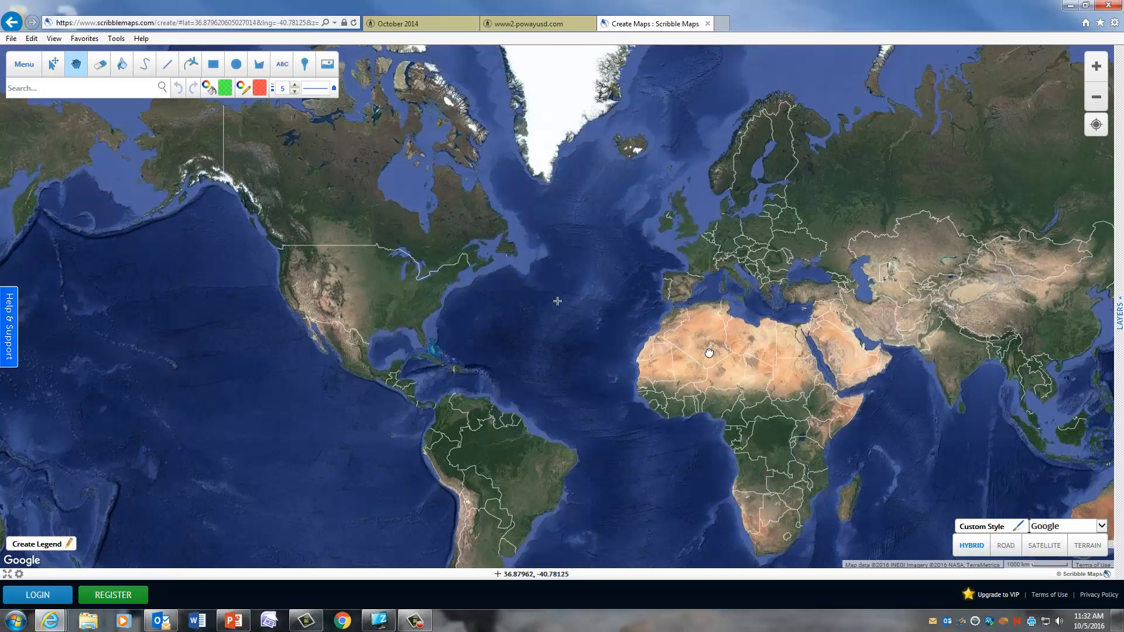
Set the line and border thickness for drawing on the map to 2
left_click_drag(710, 353, 504, 296)
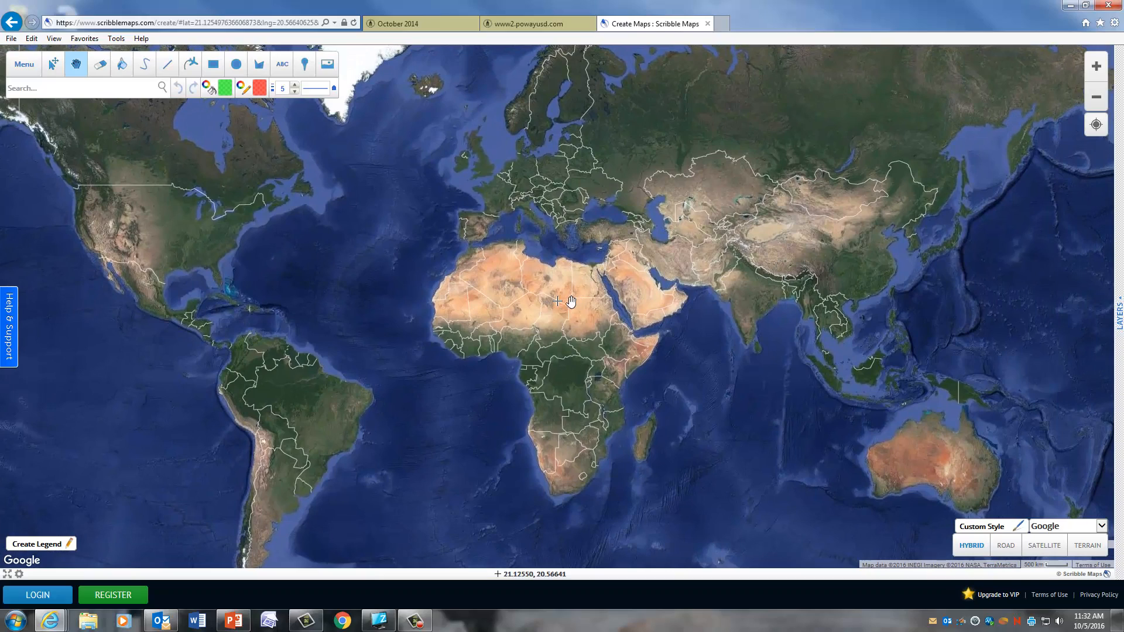
left_click(1095, 68)
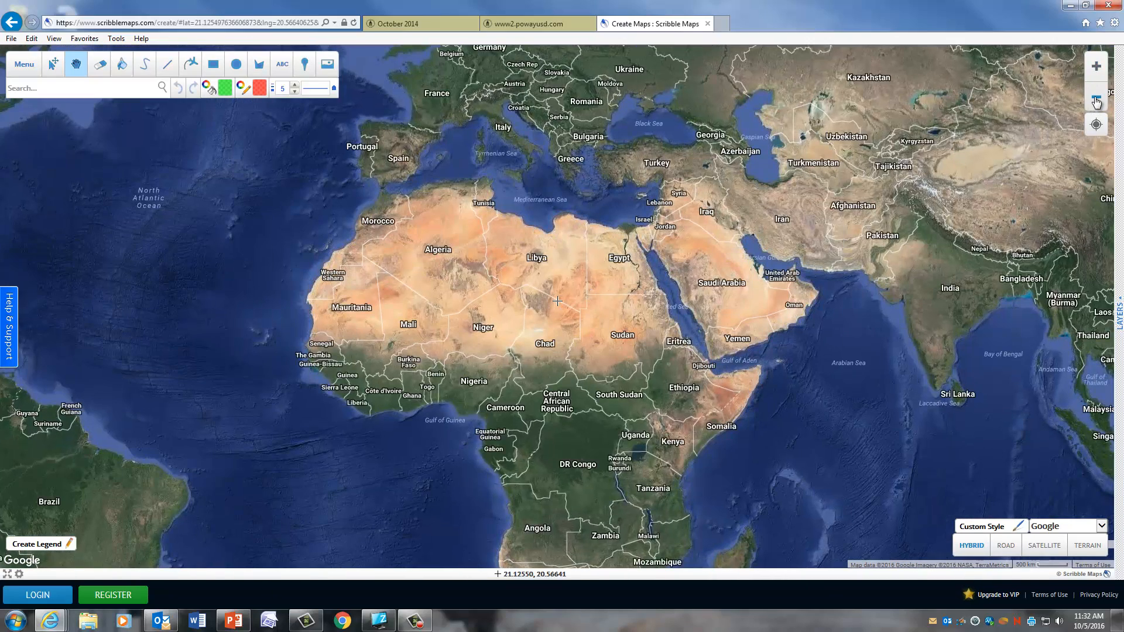
left_click(1097, 97)
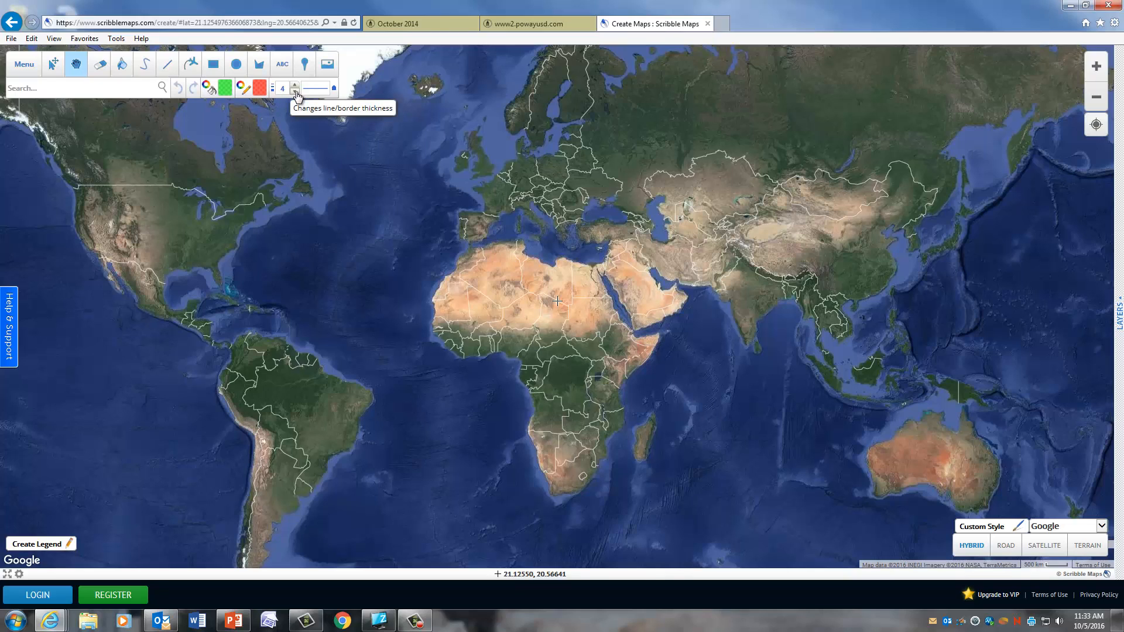
left_click(295, 92)
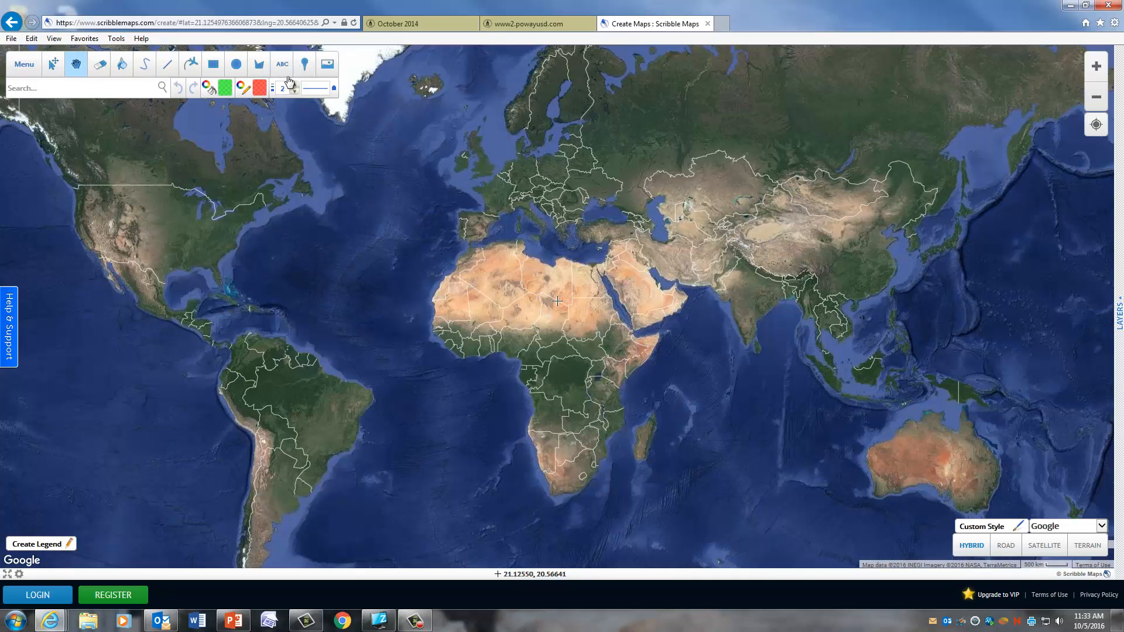
Examine the Scramble for Africa reading for its instructions and the list of European-held regions before the 1880s
left_click(524, 23)
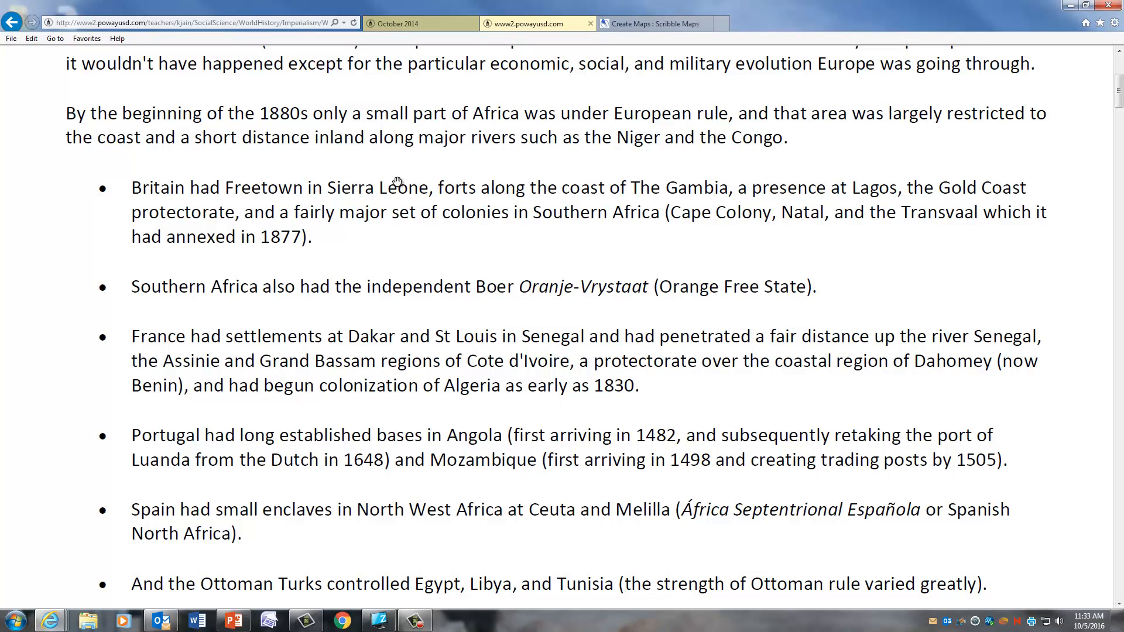
mouse_move(1119, 104)
left_mouse_down()
mouse_move(1120, 77)
mouse_move(1120, 88)
left_mouse_up()
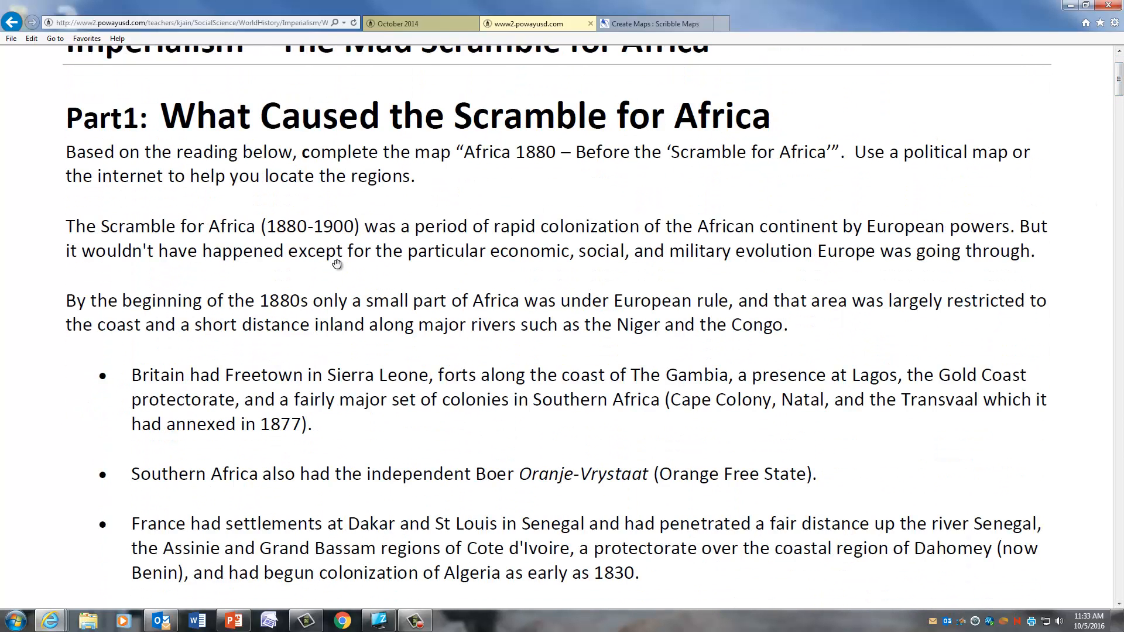
scroll(427, 300, "down", 1)
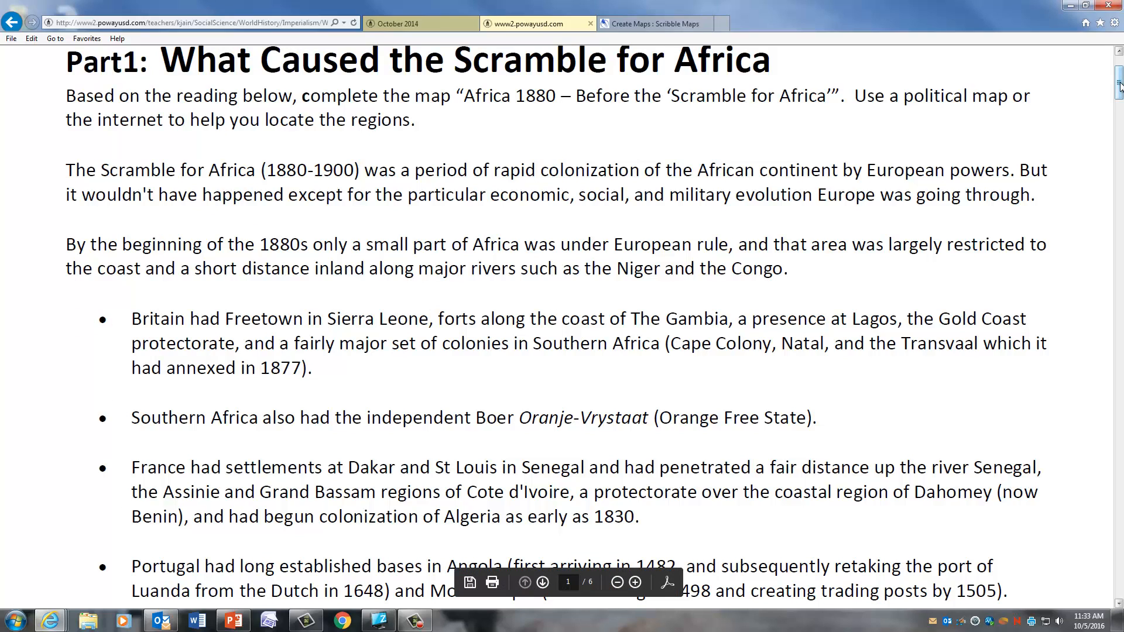
left_click_drag(1120, 85, 1119, 86)
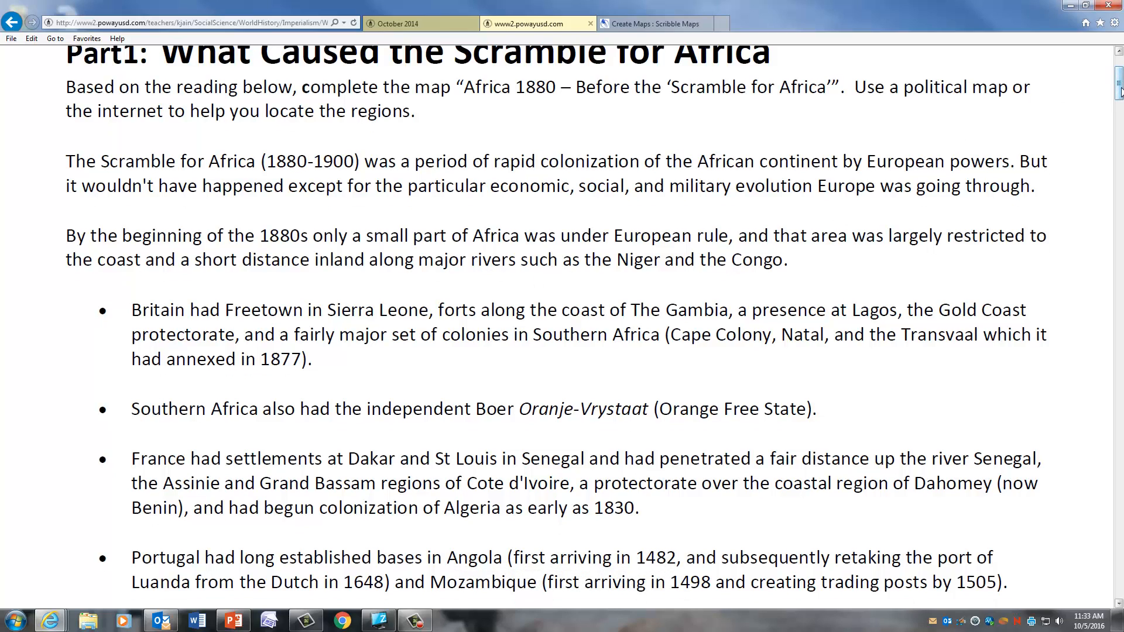
left_click_drag(1121, 88, 1120, 92)
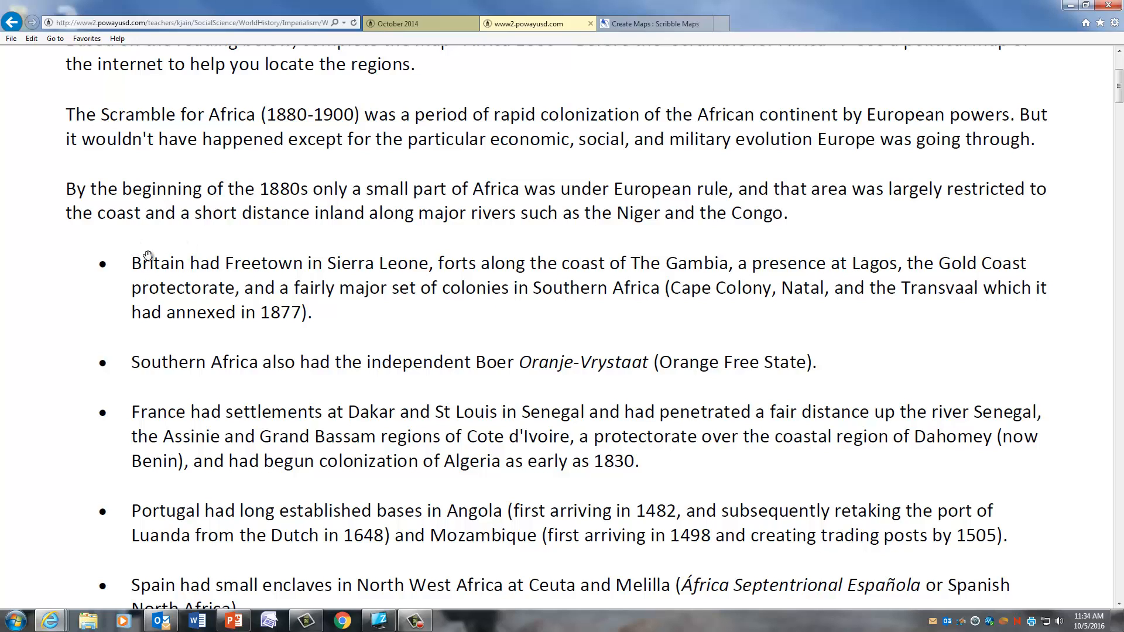
Return to the Scribble Maps map and trace a closed red freehand outline around the coast of Great Britain
left_click(658, 24)
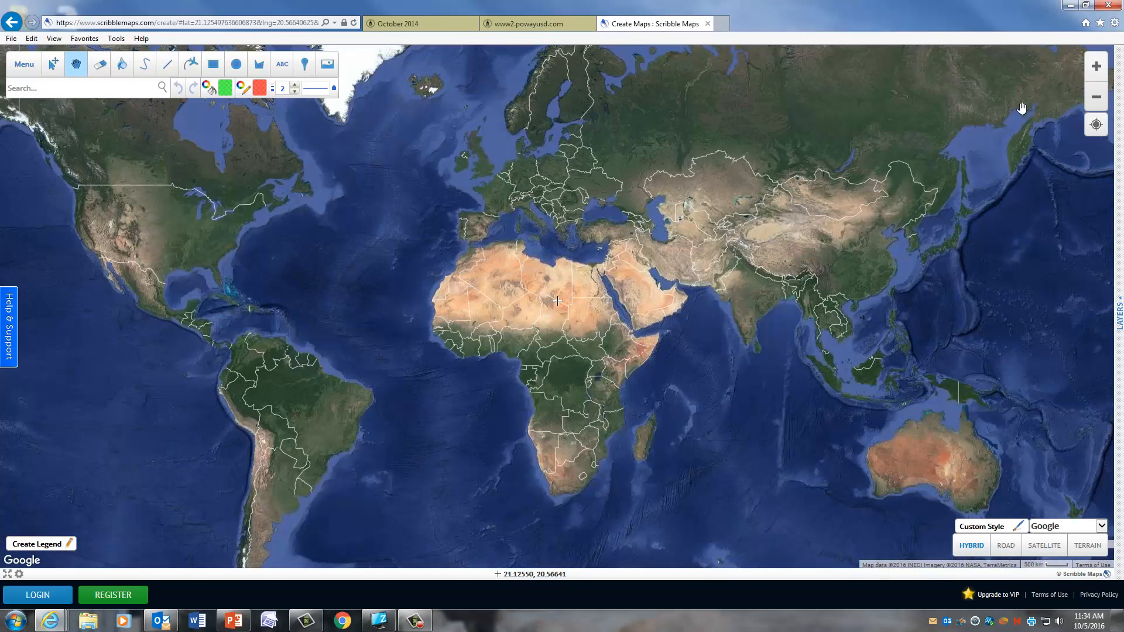
left_click_drag(476, 164, 561, 268)
double_click(1096, 65)
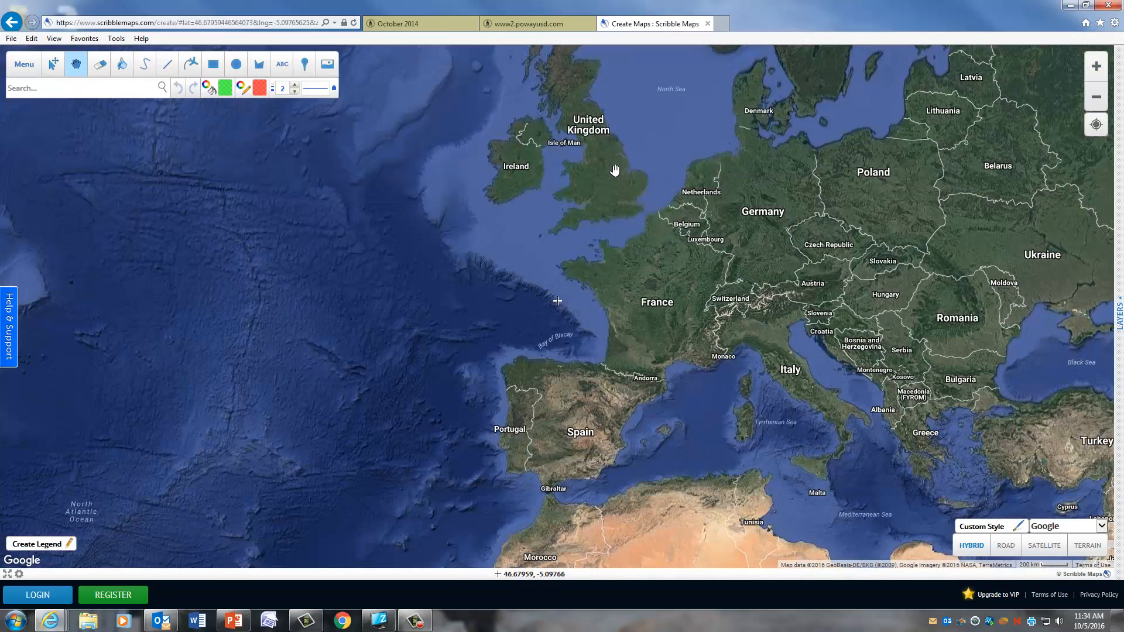
left_click_drag(615, 170, 581, 270)
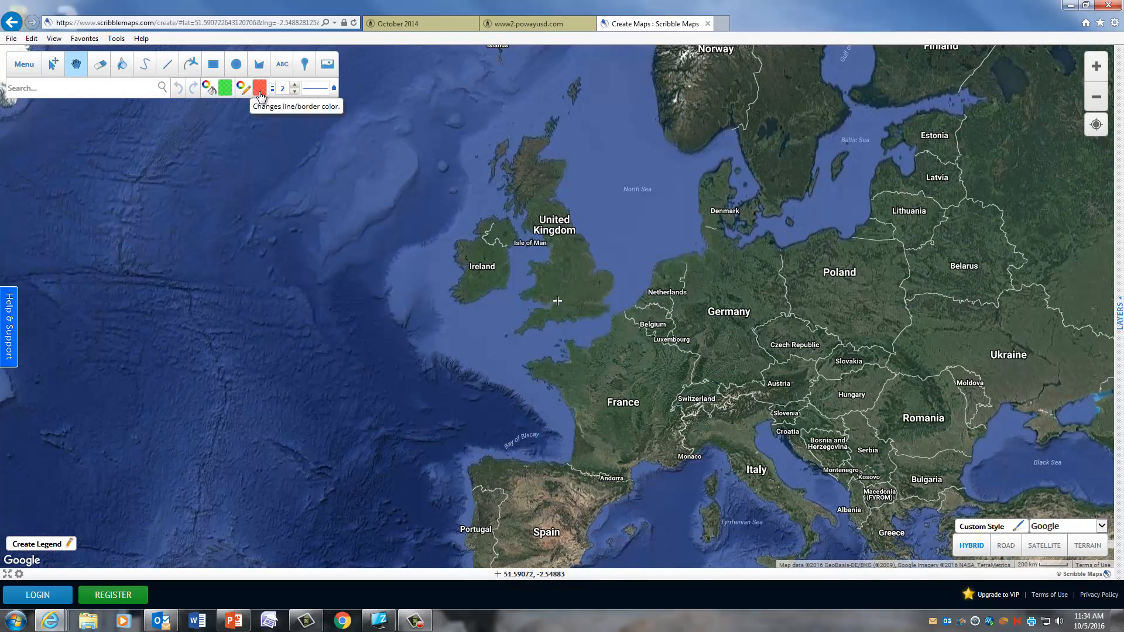
left_click(147, 68)
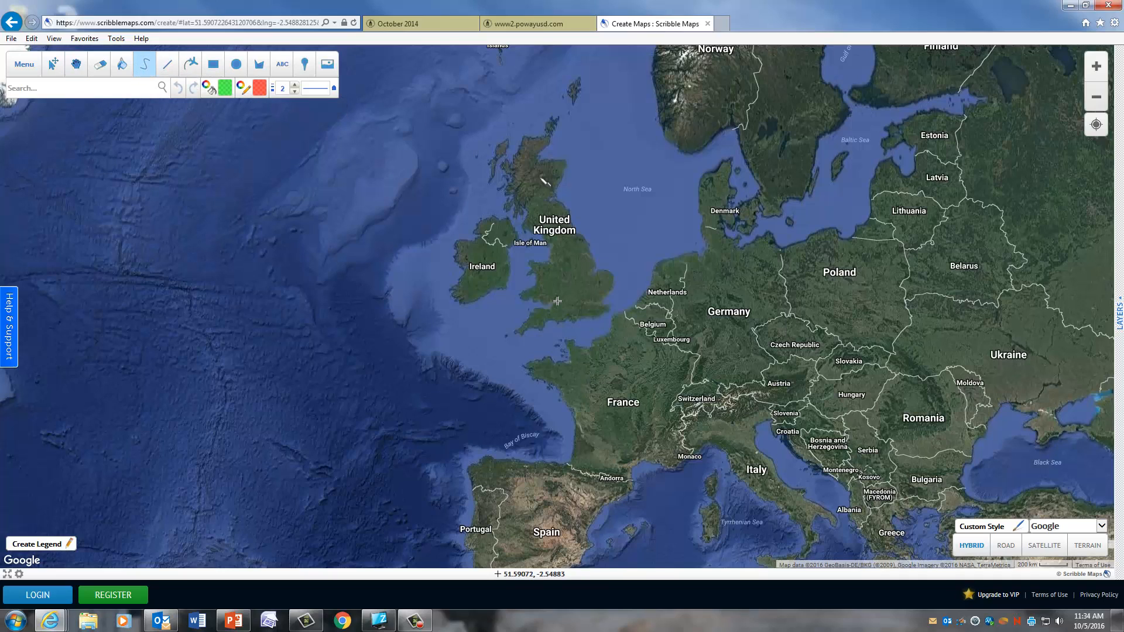
left_click_drag(566, 169, 563, 182)
mouse_move(596, 273)
left_mouse_down()
mouse_move(612, 280)
mouse_move(605, 305)
mouse_move(615, 313)
mouse_move(533, 335)
mouse_move(530, 279)
mouse_move(545, 259)
left_mouse_up()
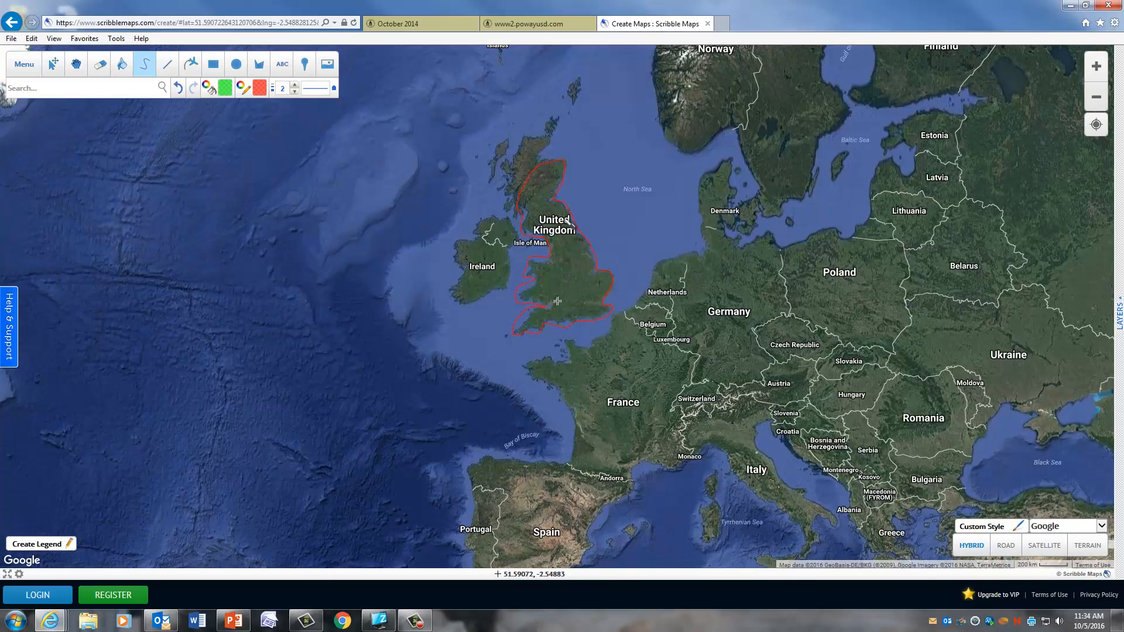
Set the fill colour to near-white #FCFFFE with reduced opacity and fill the Great Britain outline with it
left_click(227, 90)
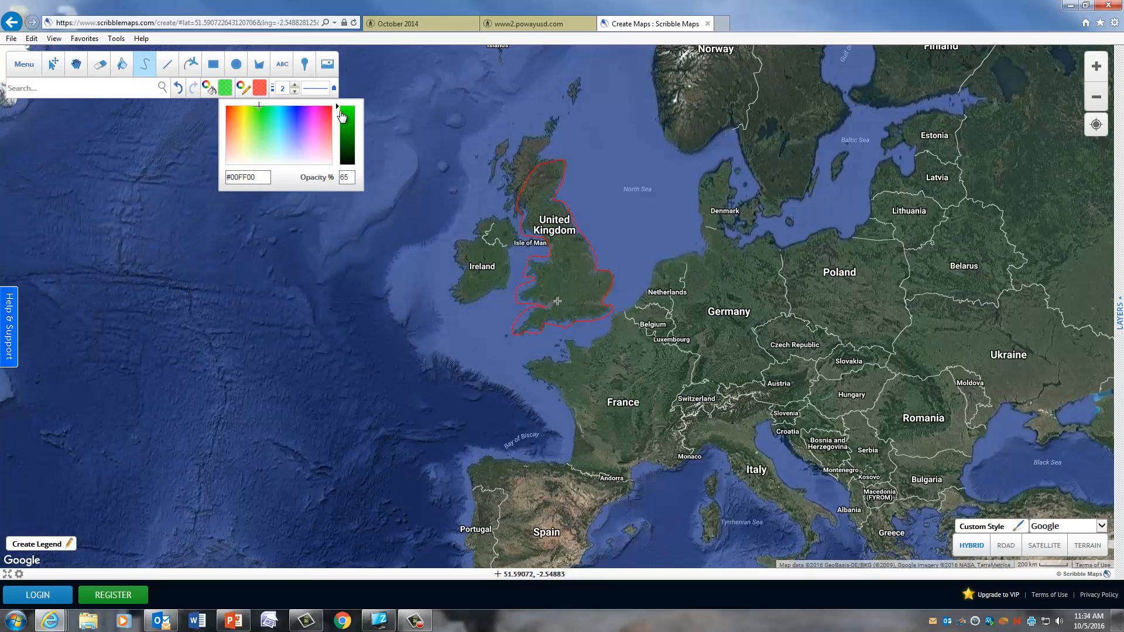
left_click_drag(259, 105, 272, 163)
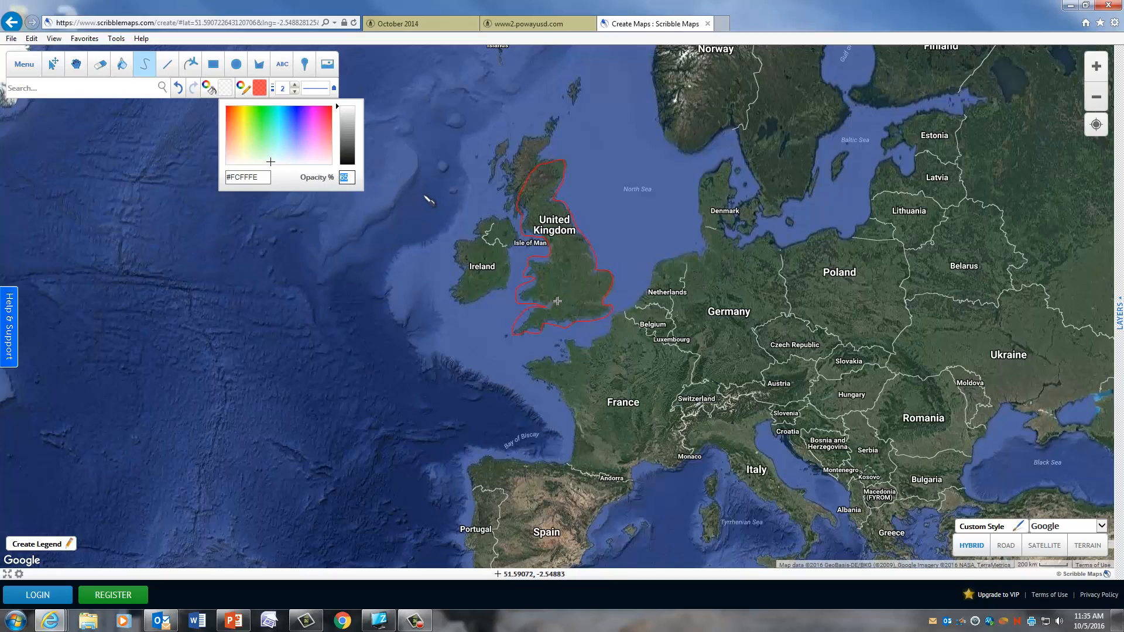
type("4")
left_click(123, 66)
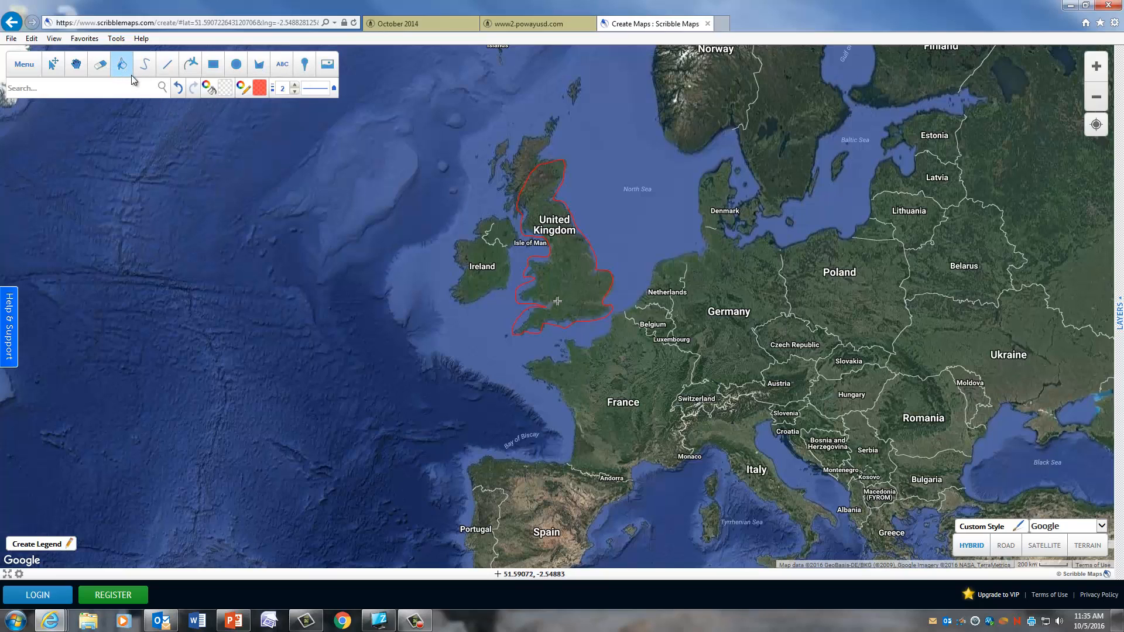
left_click(521, 193)
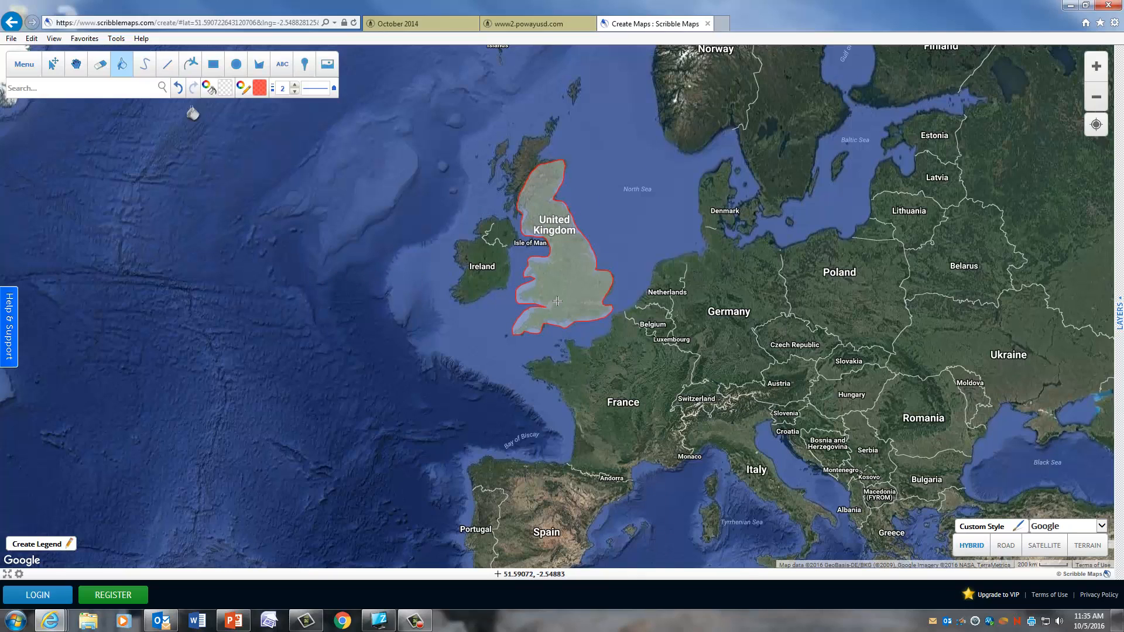
Choose the England flag from the Flags category as the marker icon
left_click(76, 64)
left_click_drag(685, 306, 648, 265)
left_click(1096, 97)
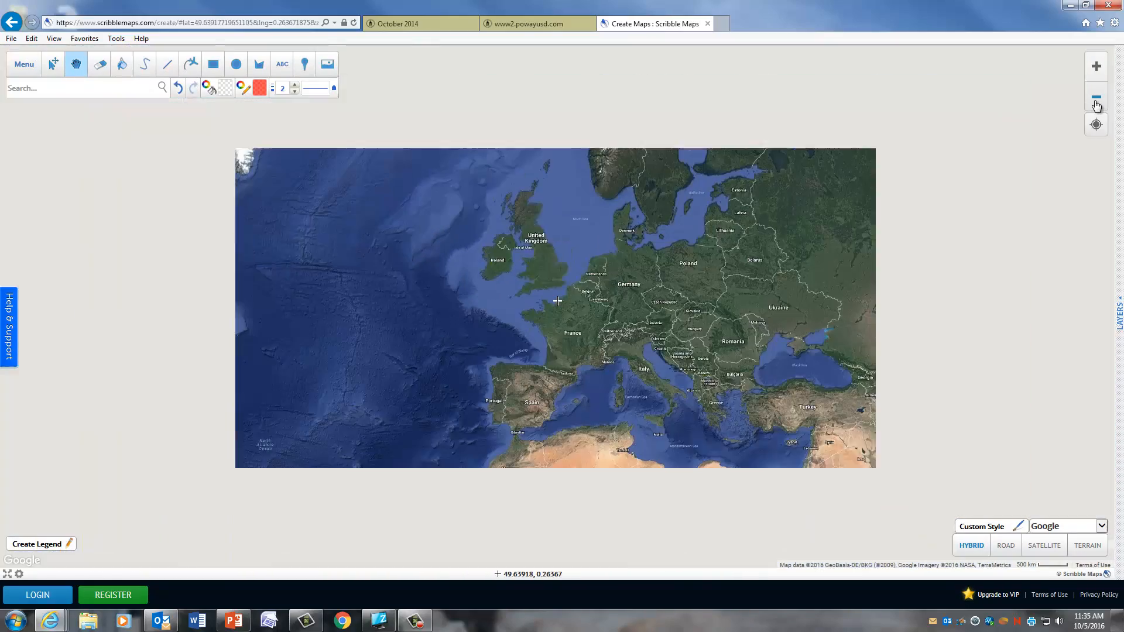
left_click(1096, 97)
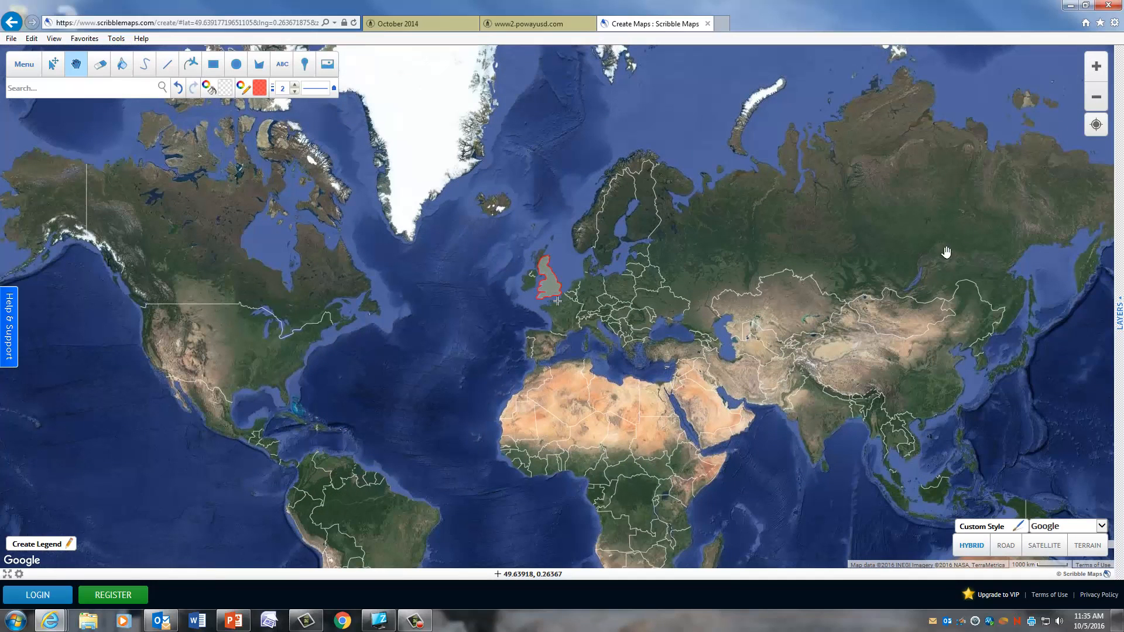
left_click_drag(814, 372, 795, 268)
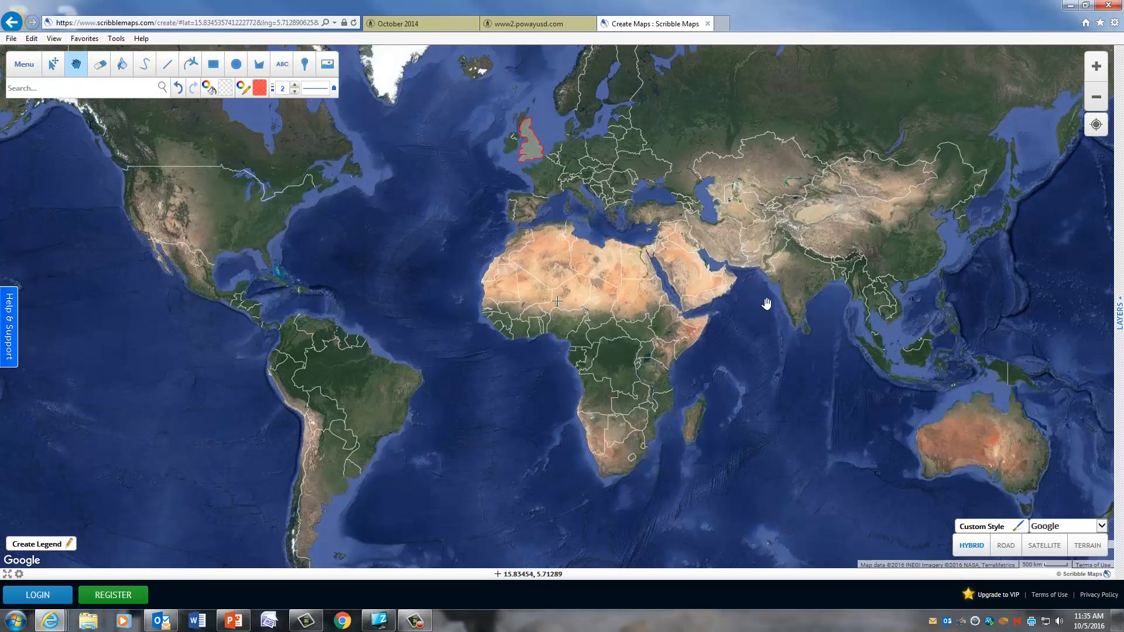
left_click(304, 64)
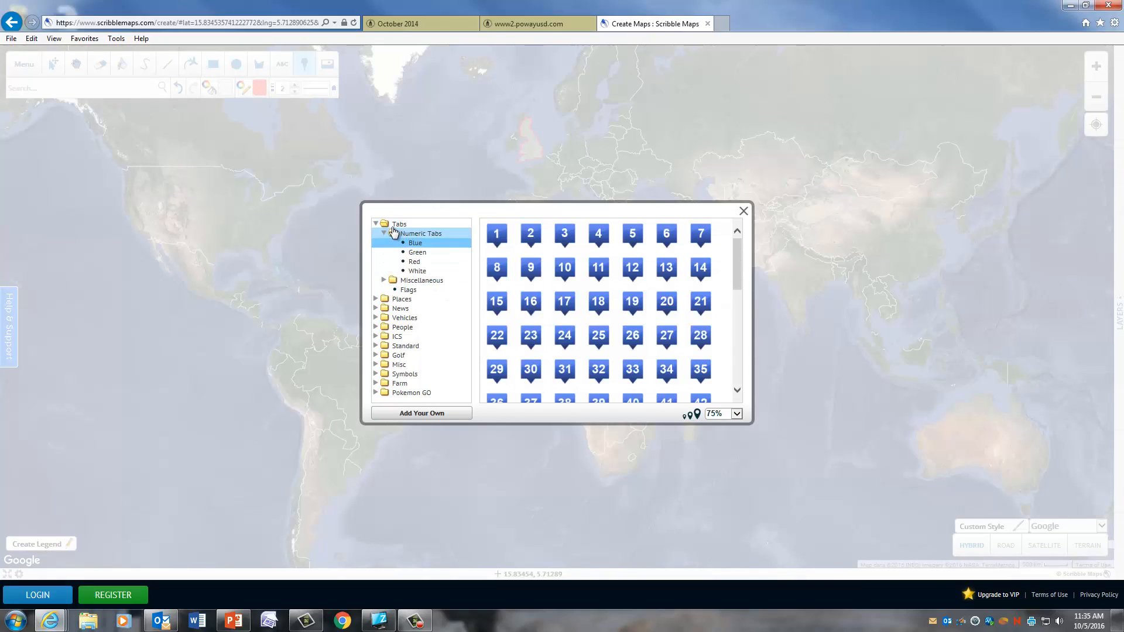
left_click(408, 290)
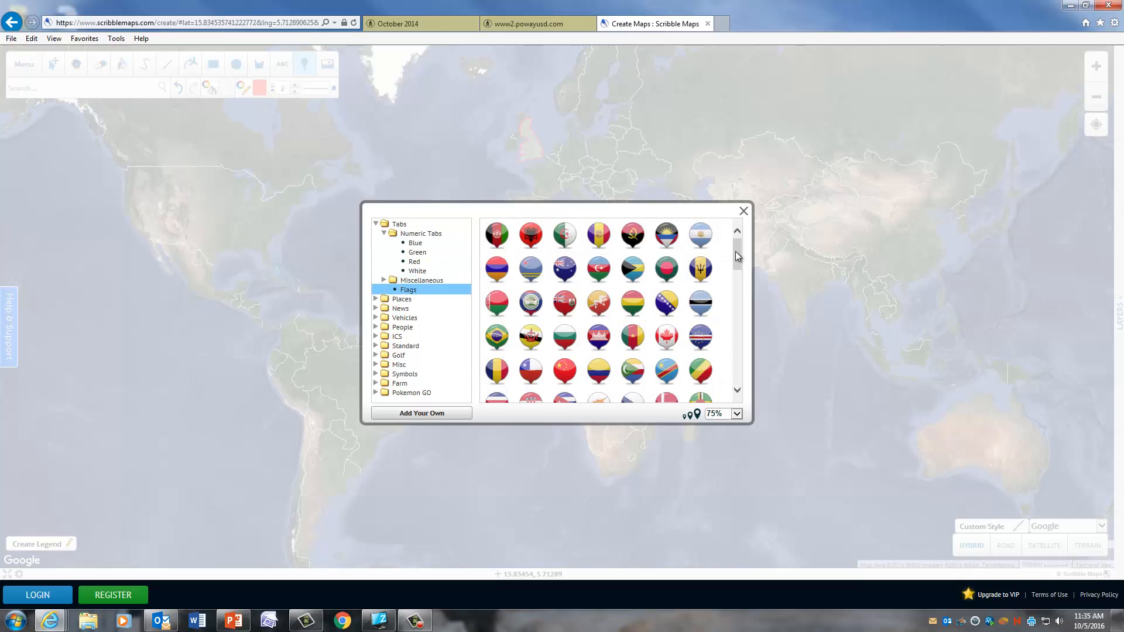
left_click_drag(736, 252, 735, 259)
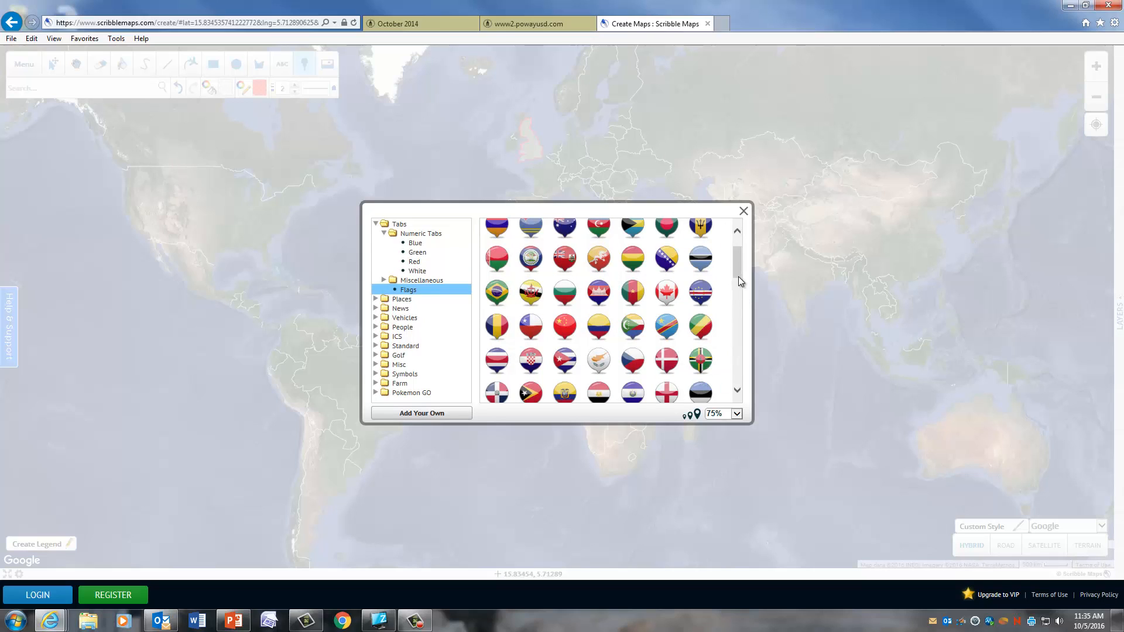
left_click_drag(739, 276, 737, 282)
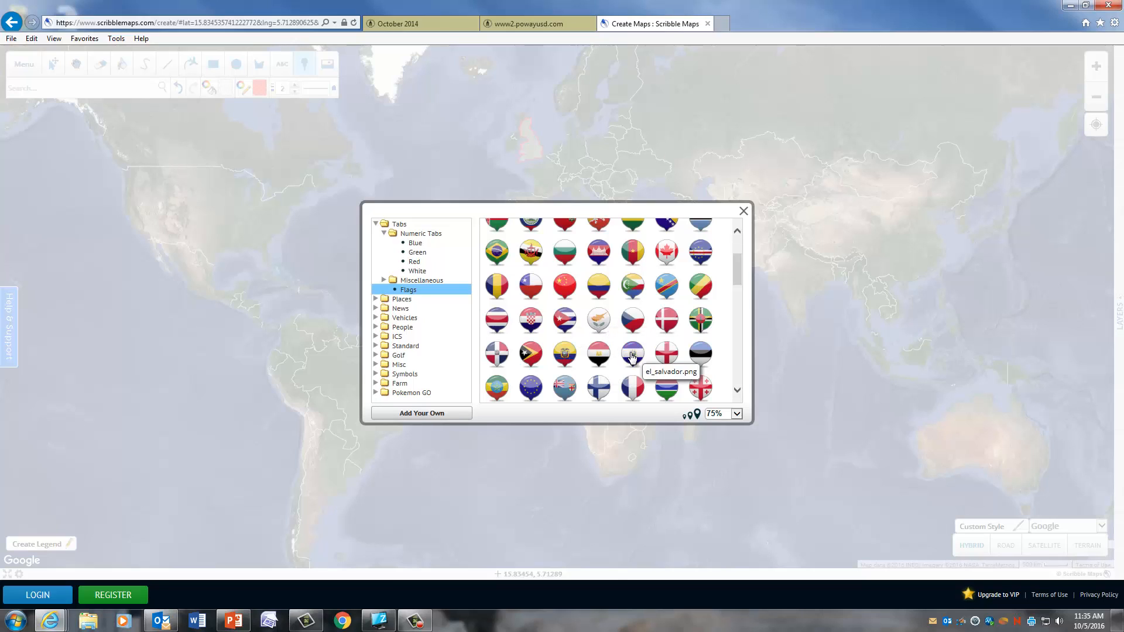
left_click(666, 354)
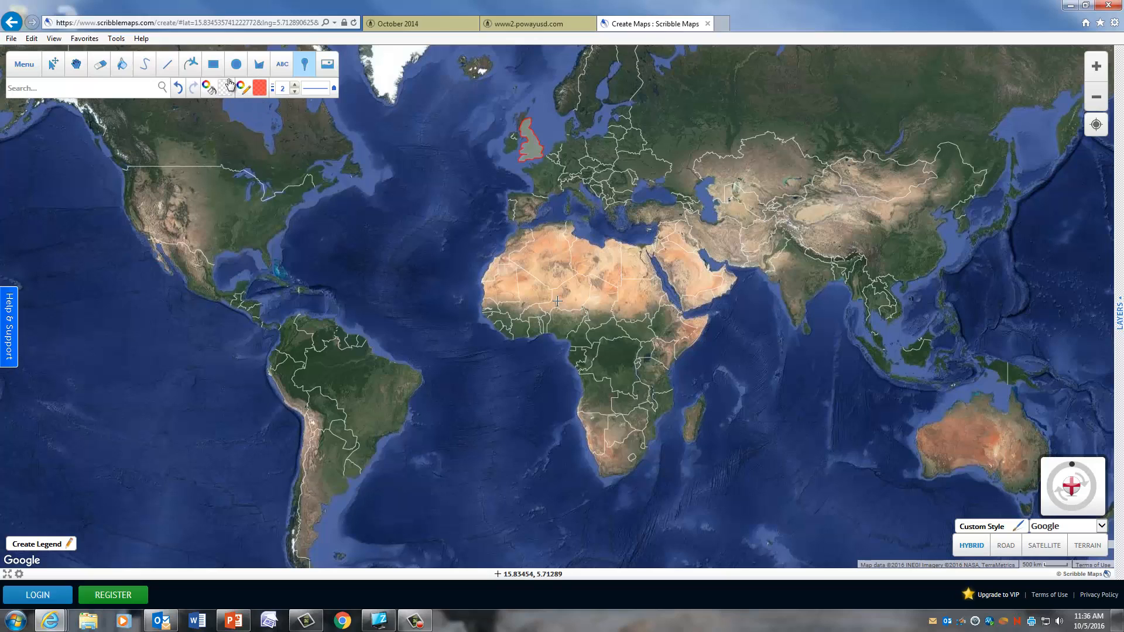
Set the marker icon size to 100% and close the marker selection
left_click(332, 80)
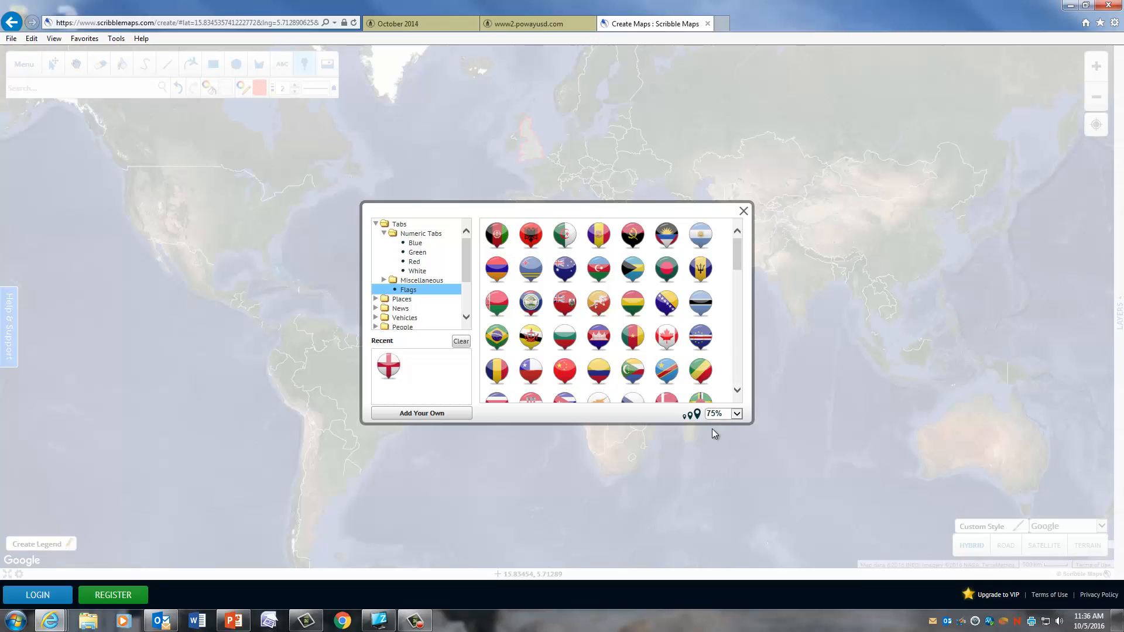
left_click(737, 413)
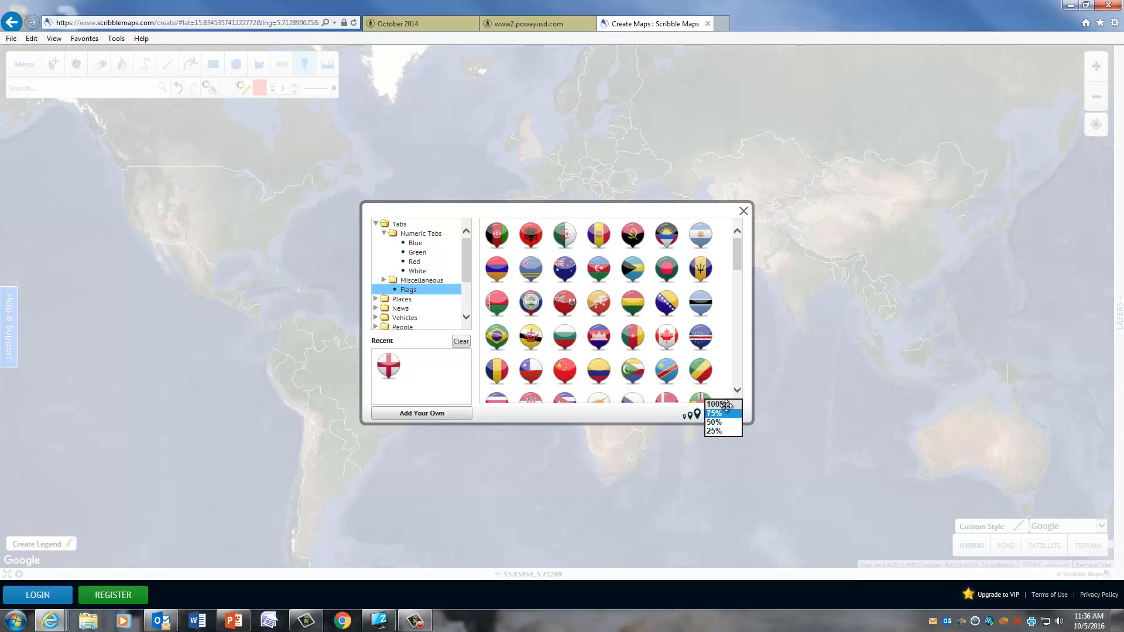
left_click(718, 421)
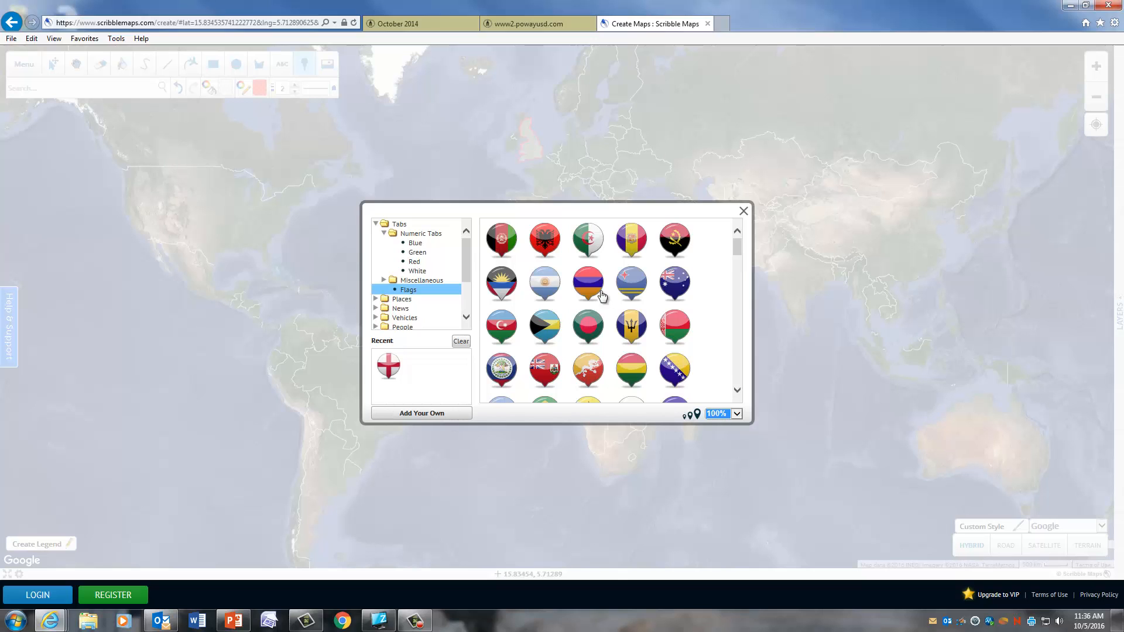
left_click(744, 209)
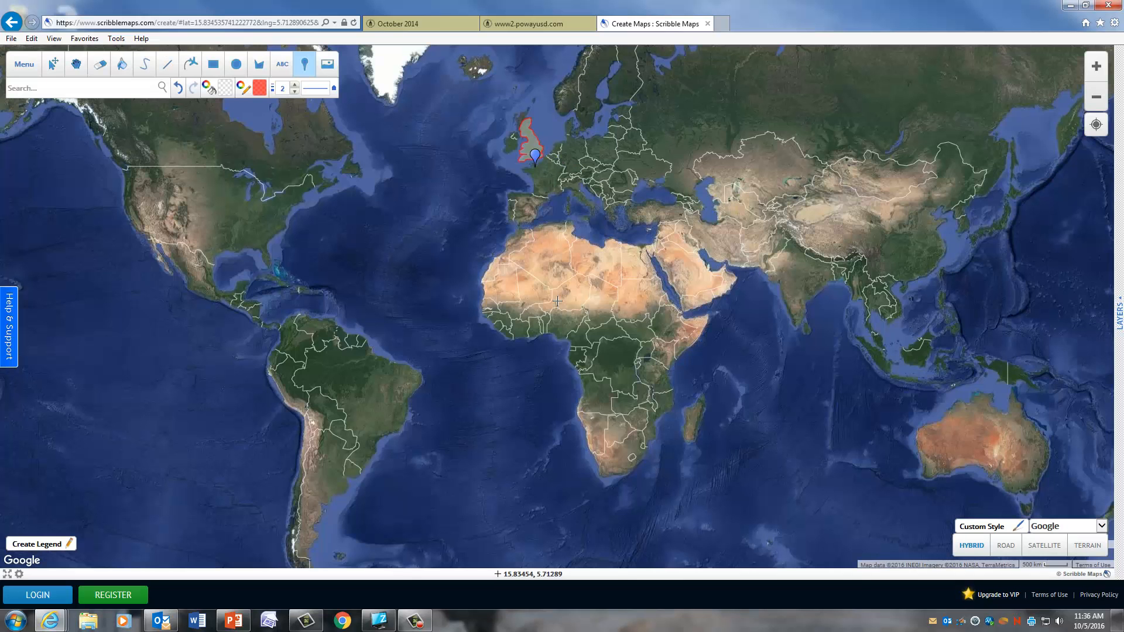
Place a marker on Great Britain, give it the England flag icon from the Flags category and save it
left_click(533, 147)
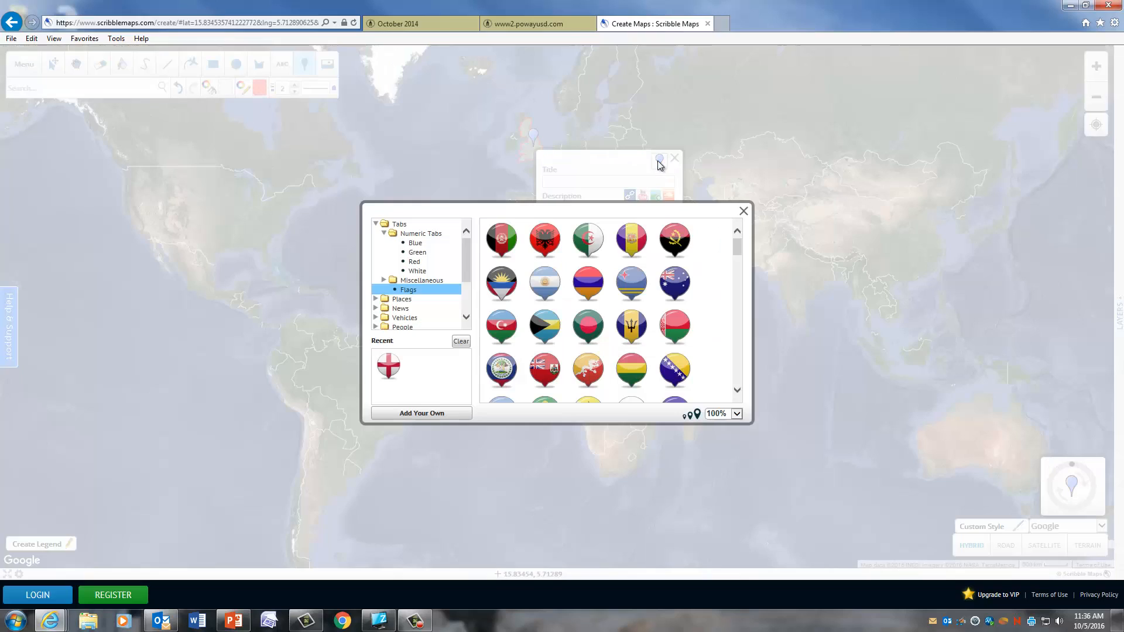
left_click(660, 160)
left_click_drag(736, 246, 737, 276)
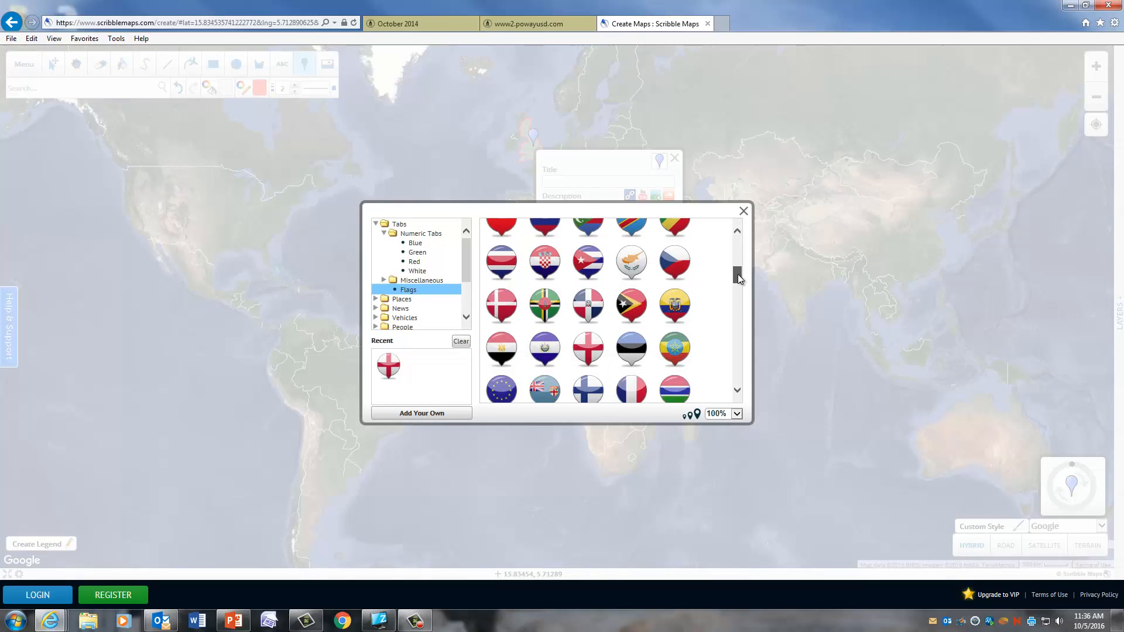
left_click(589, 351)
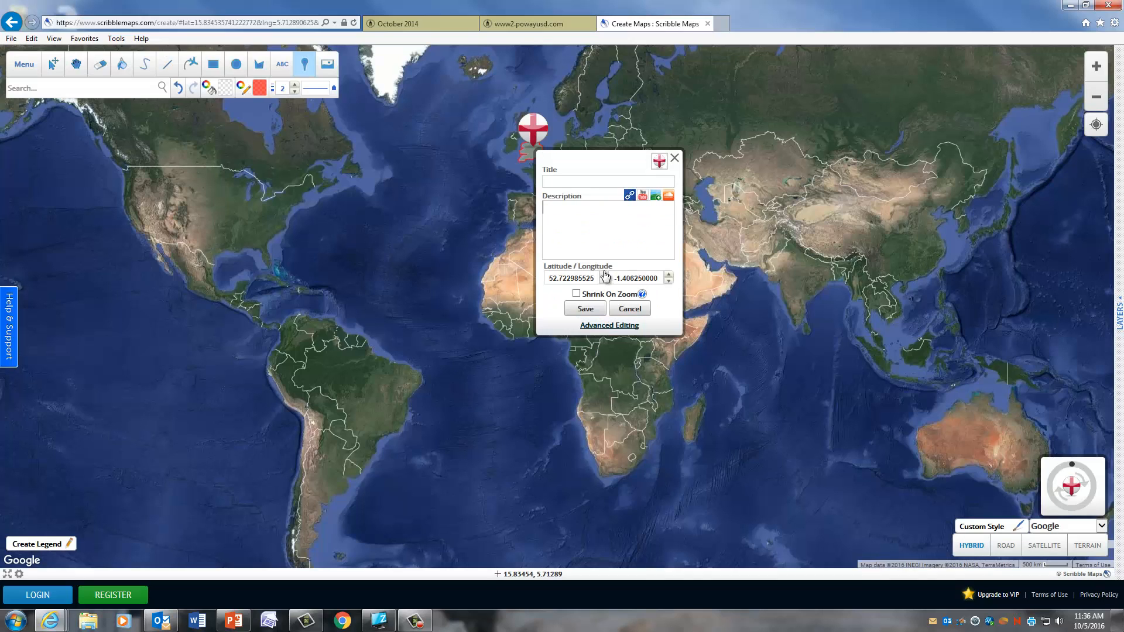
left_click(585, 309)
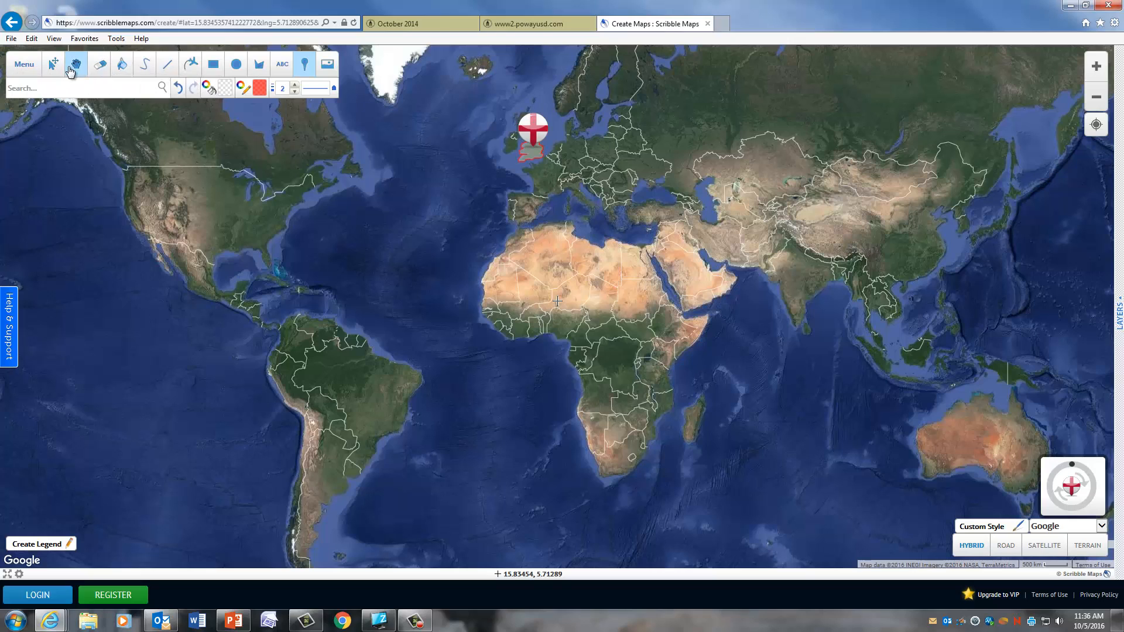
View the info bubble of the England flag marker on Great Britain and close it
left_click(53, 65)
left_click(531, 130)
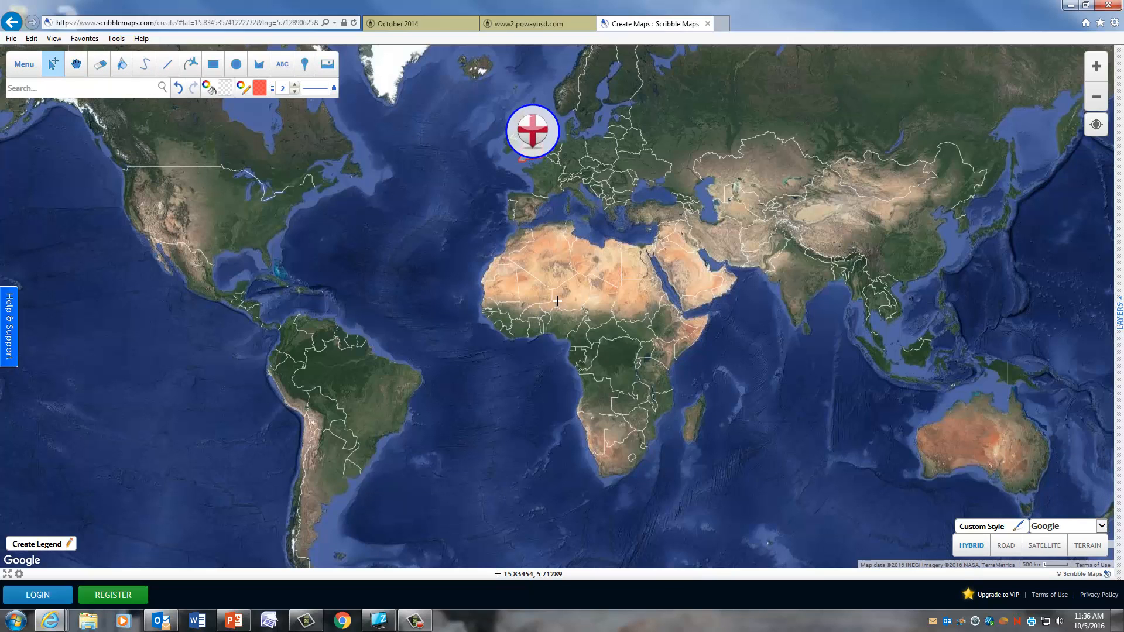
left_click(532, 132)
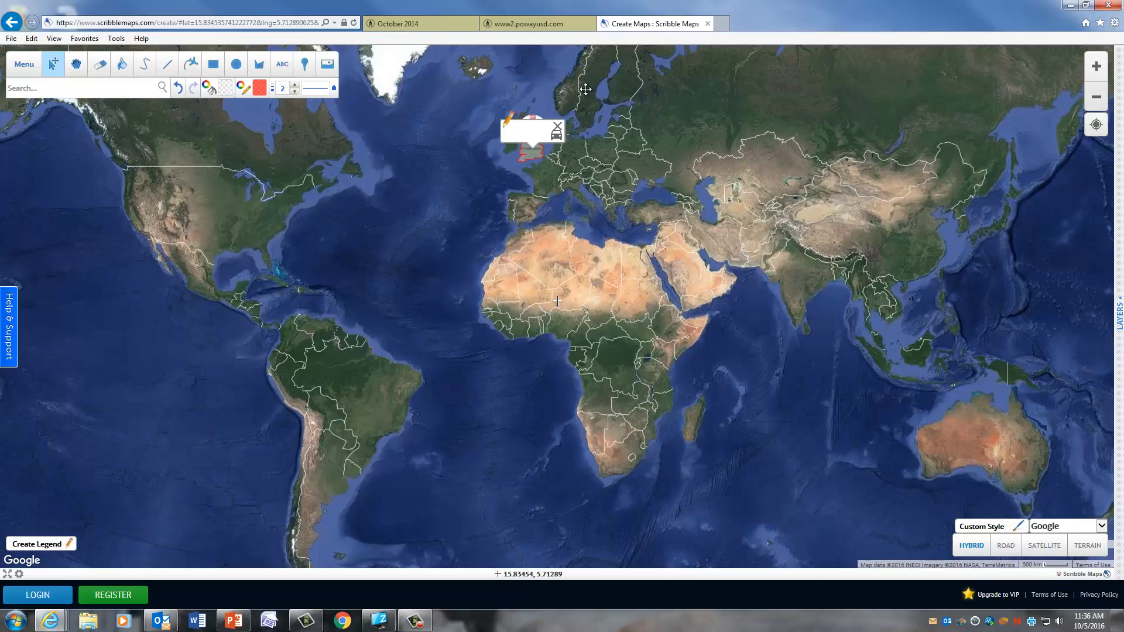
left_click(557, 127)
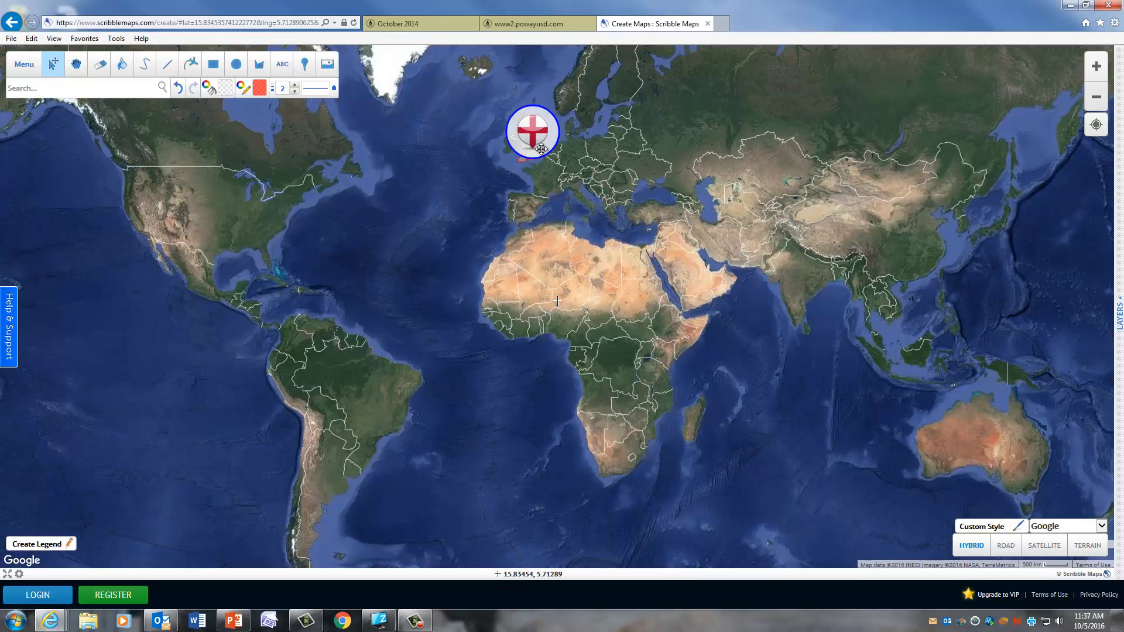
Select the Great Britain outline in a closer view to inspect its edit points
left_click(1097, 66)
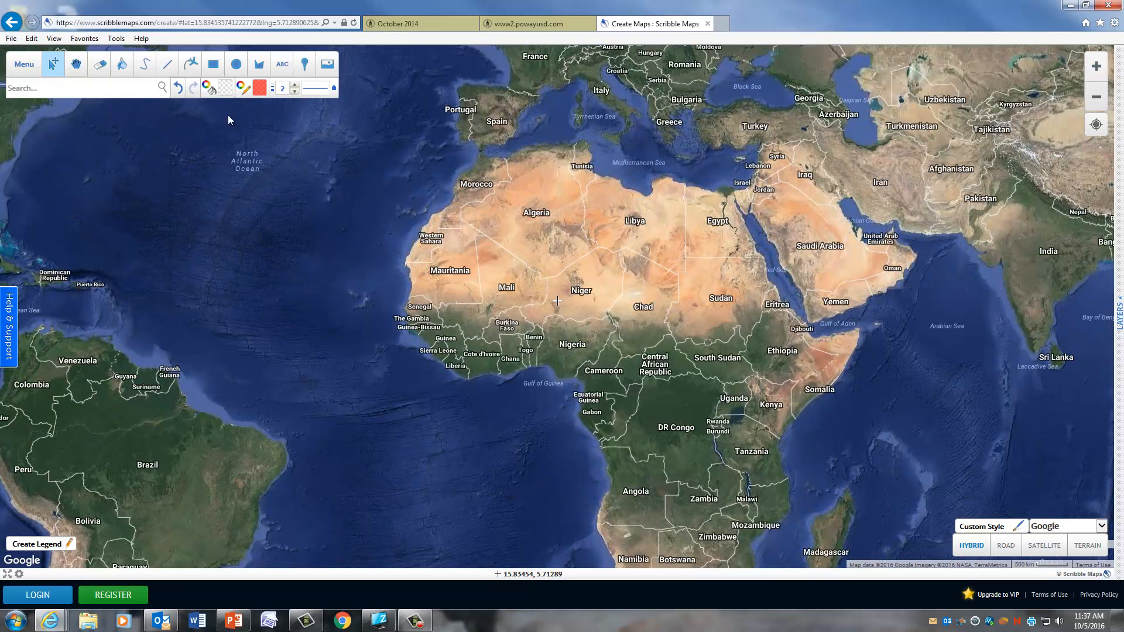
left_click(76, 65)
left_click_drag(634, 118, 645, 387)
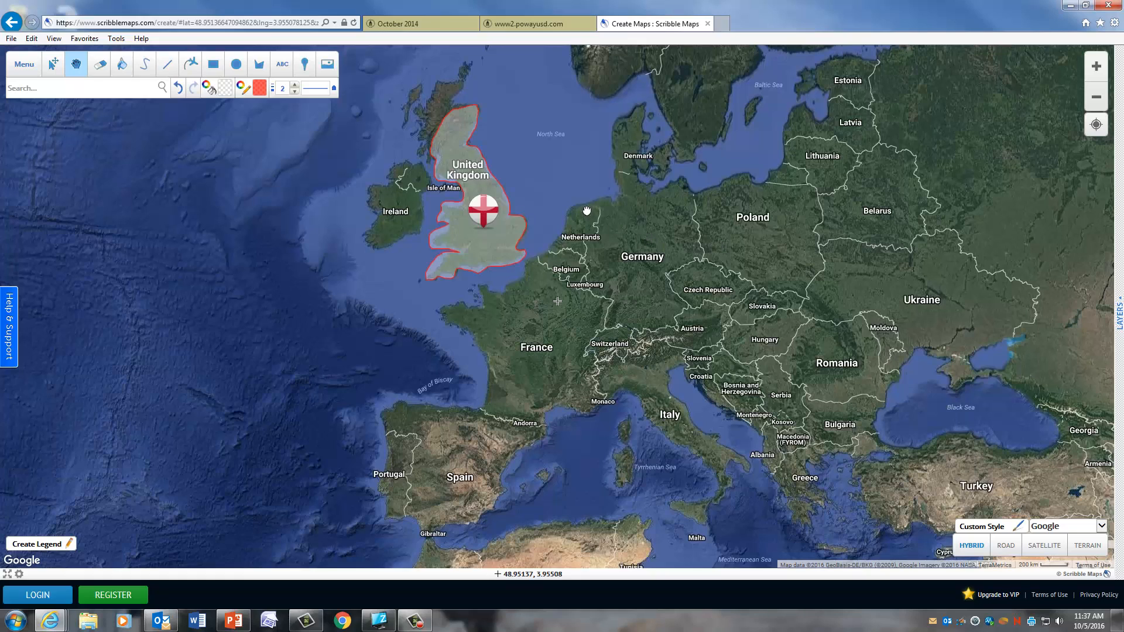
left_click_drag(586, 211, 627, 297)
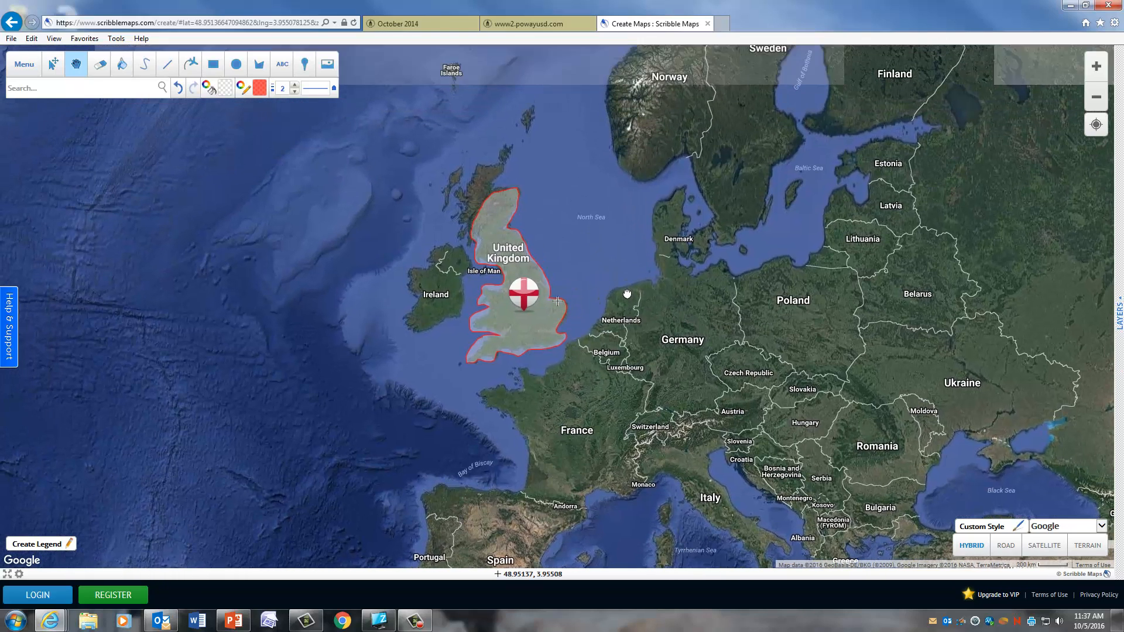
left_click(55, 66)
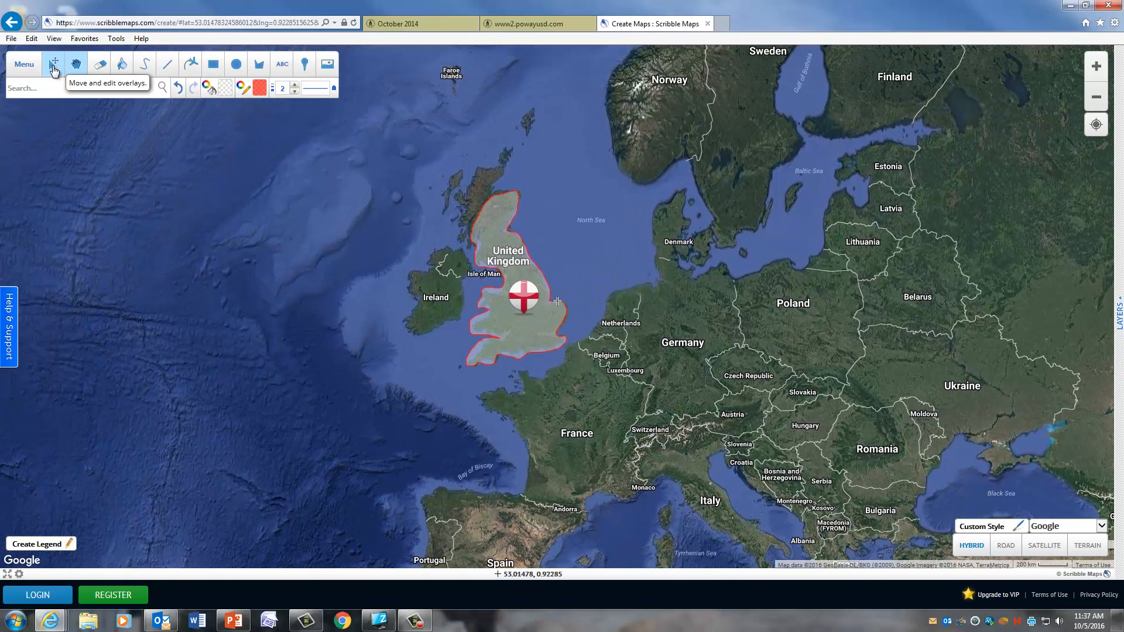
left_click(523, 323)
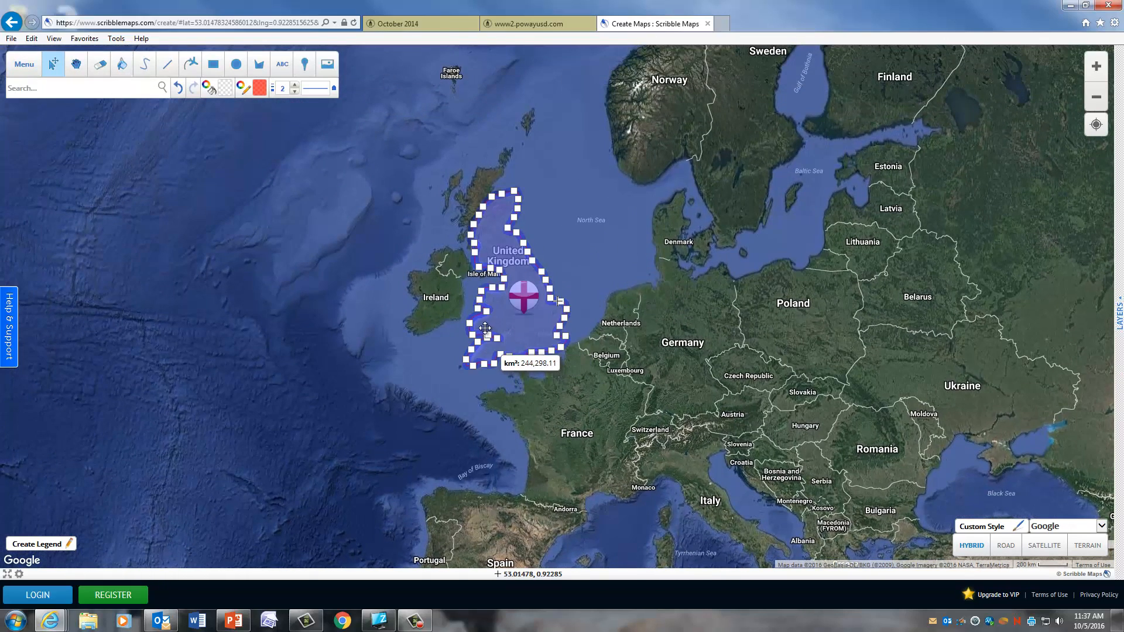
Erase the fill of the Great Britain outline, set the fill opacity to 50% and refill the outline
left_click(102, 68)
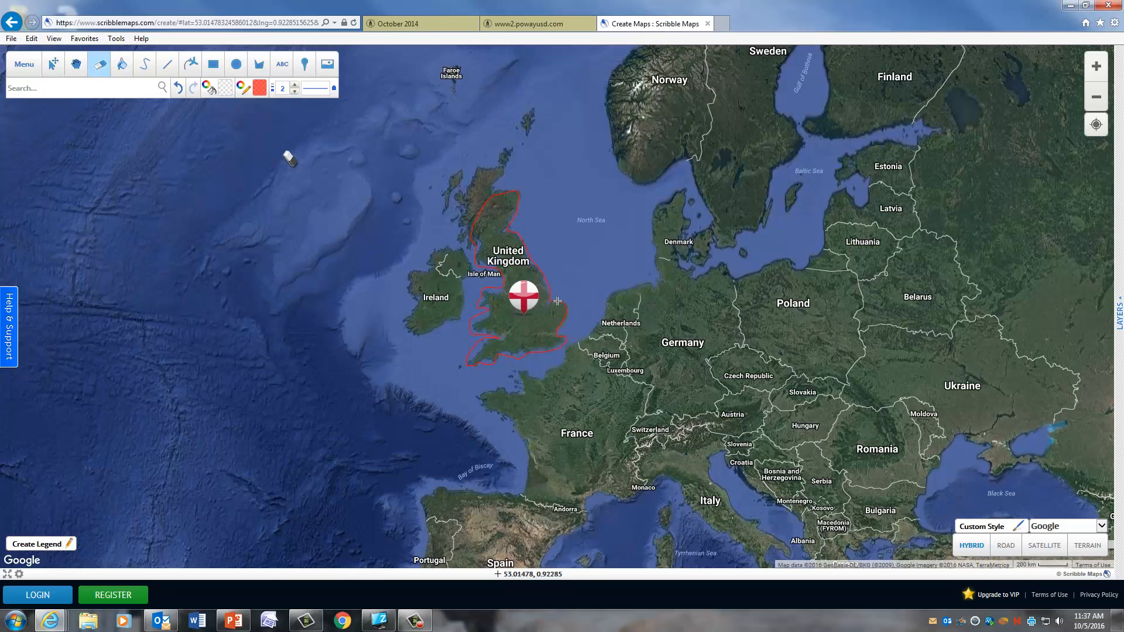
left_click(222, 94)
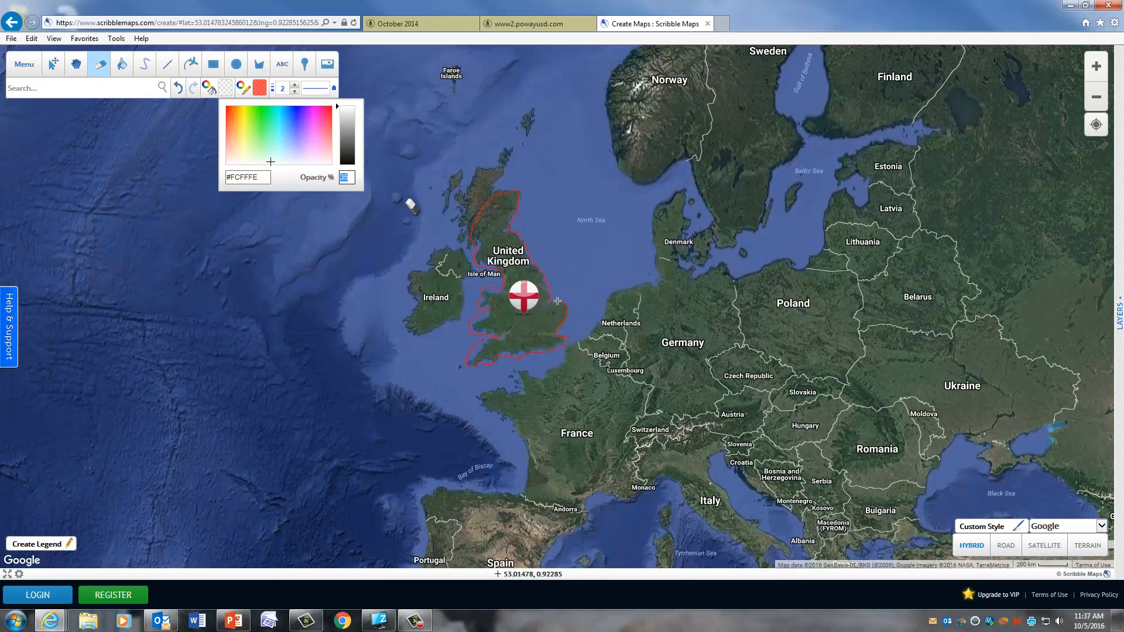
type("50")
left_click(122, 66)
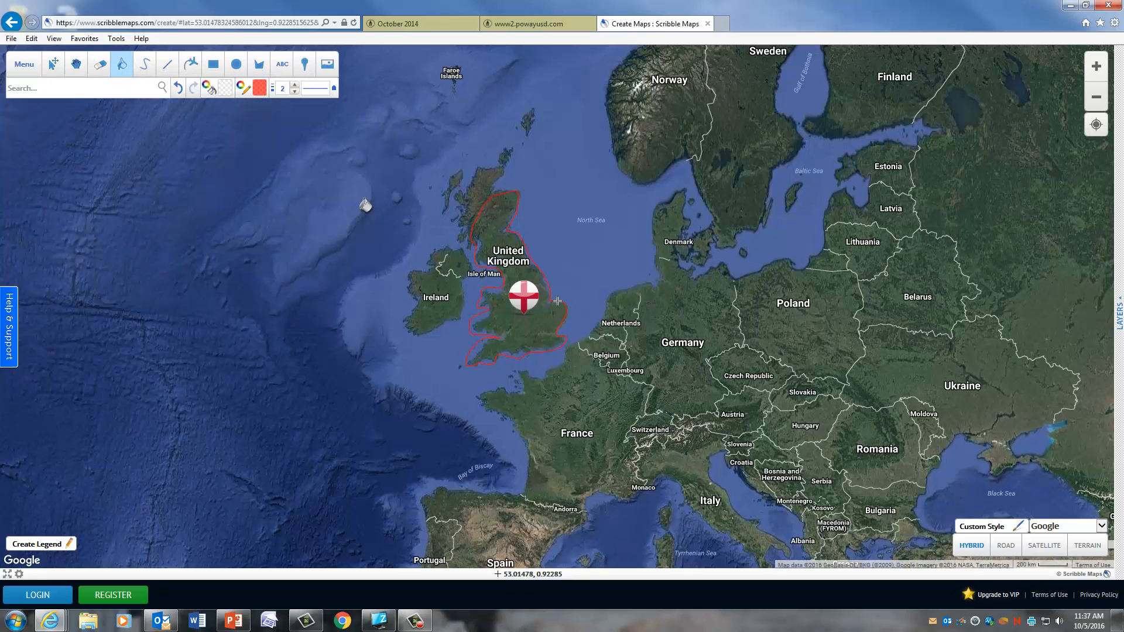
left_click(543, 326)
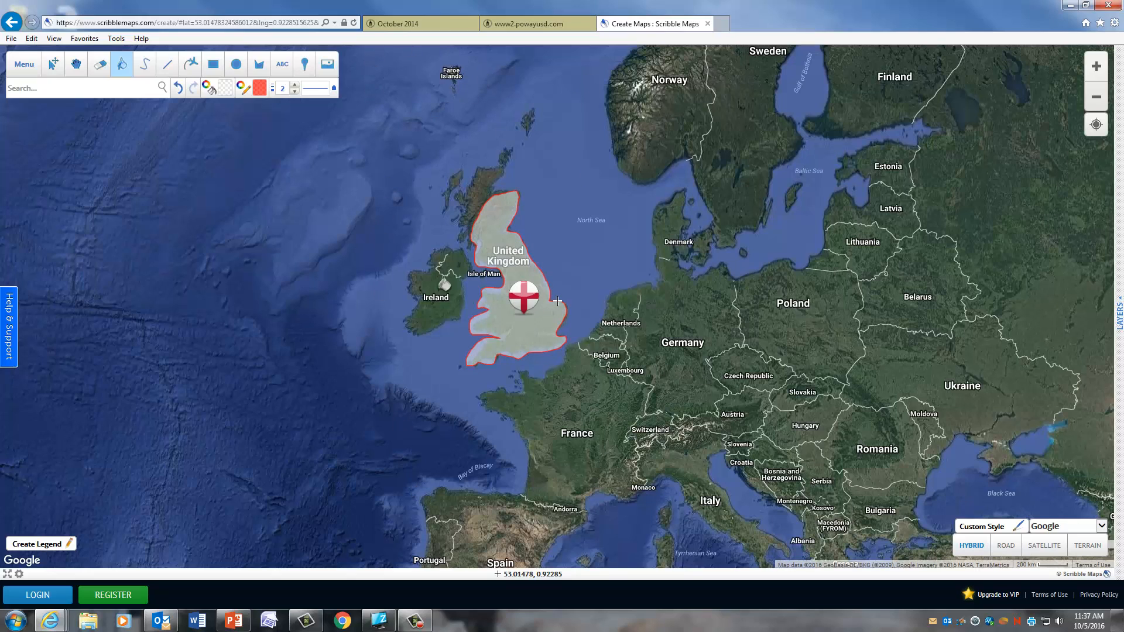
Check the Scramble for Africa reading page for Britain's African holdings and return to the map
left_click(557, 26)
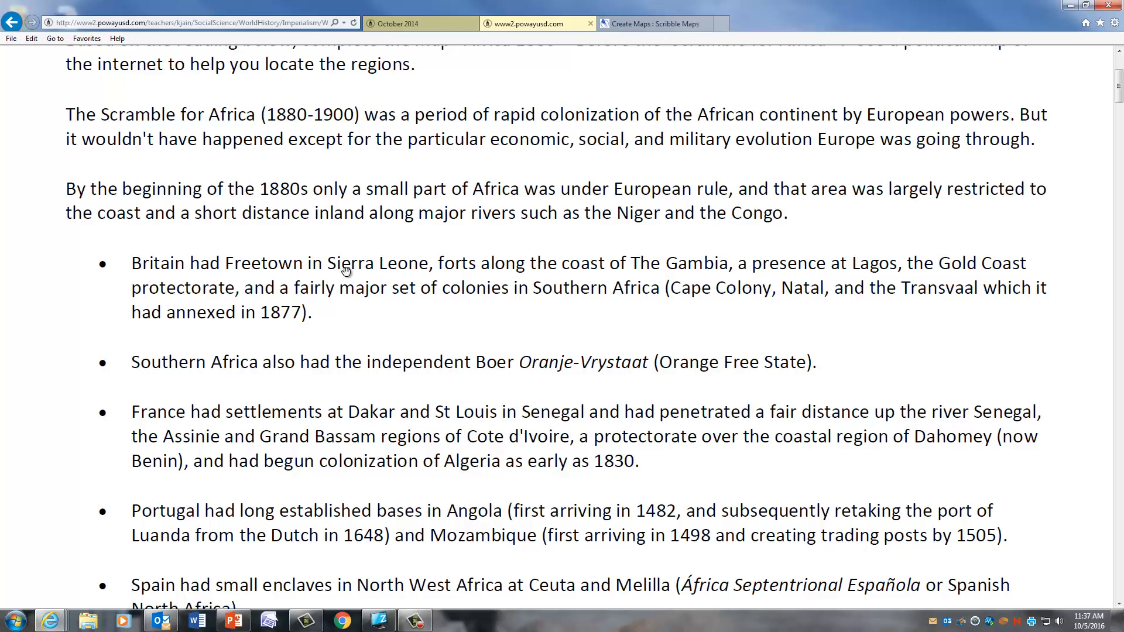
left_click(637, 21)
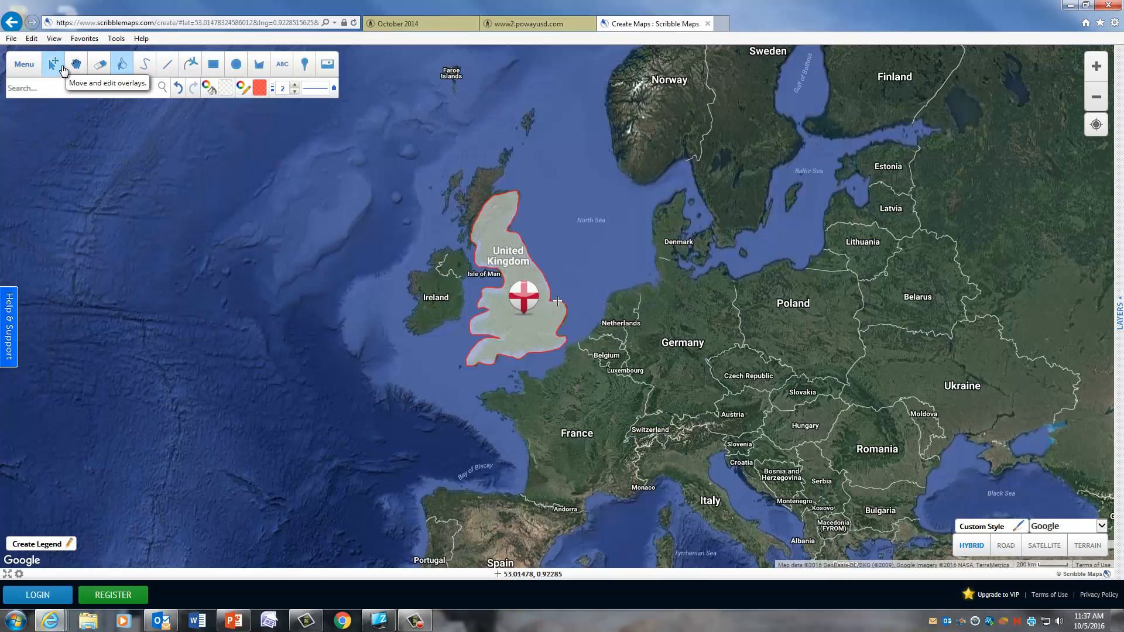
left_click(58, 70)
left_click(112, 88)
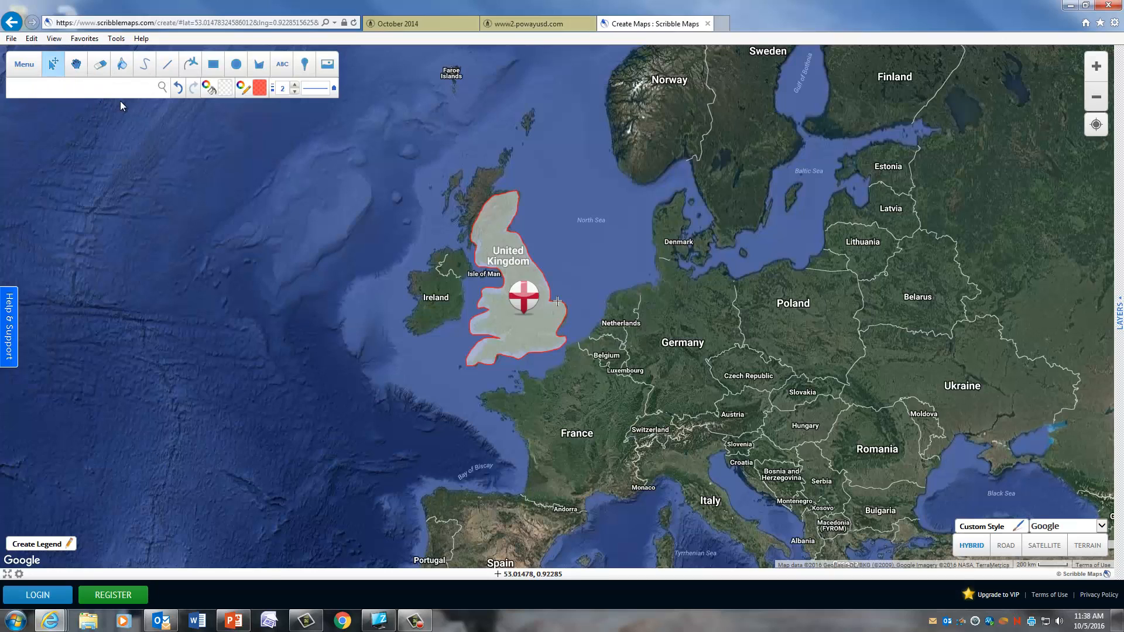
type("sierra leon")
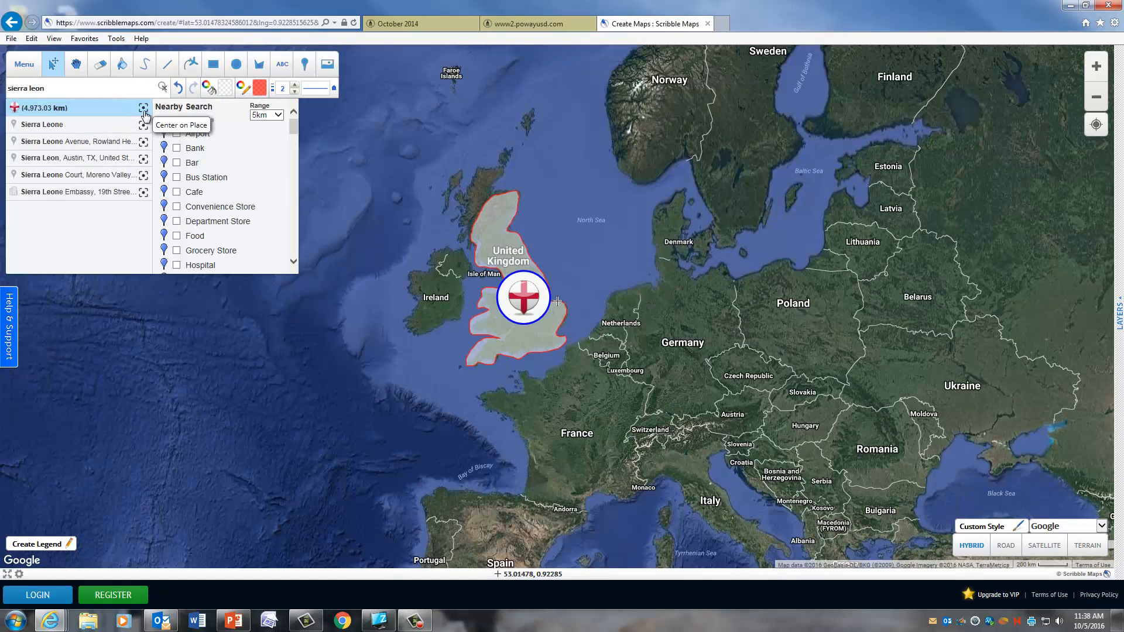
left_click(143, 109)
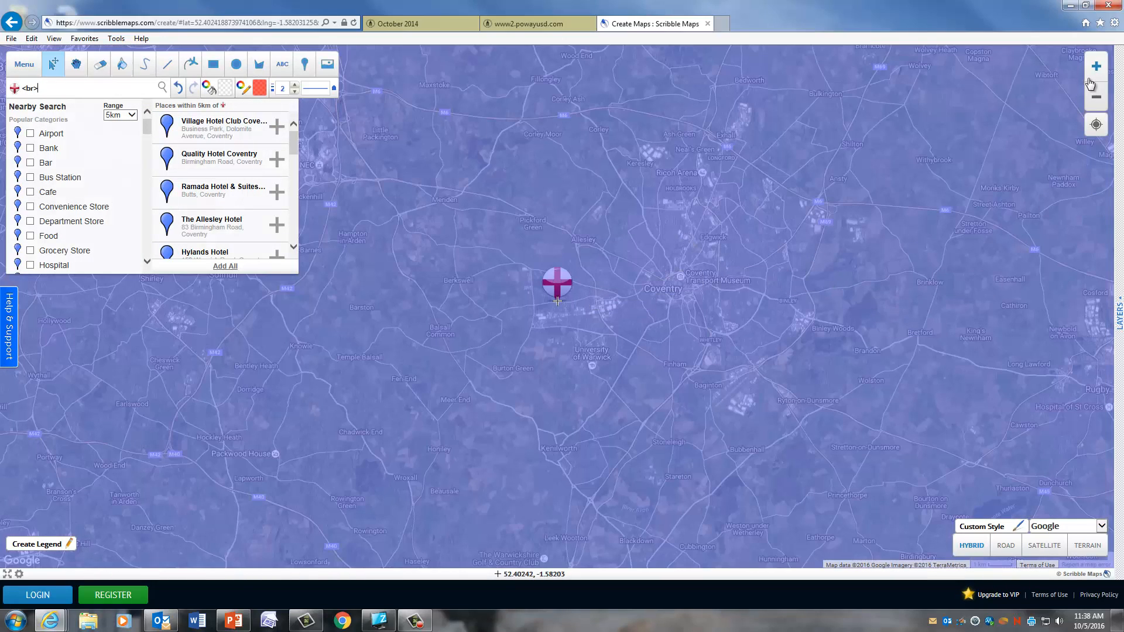
left_click(1097, 101)
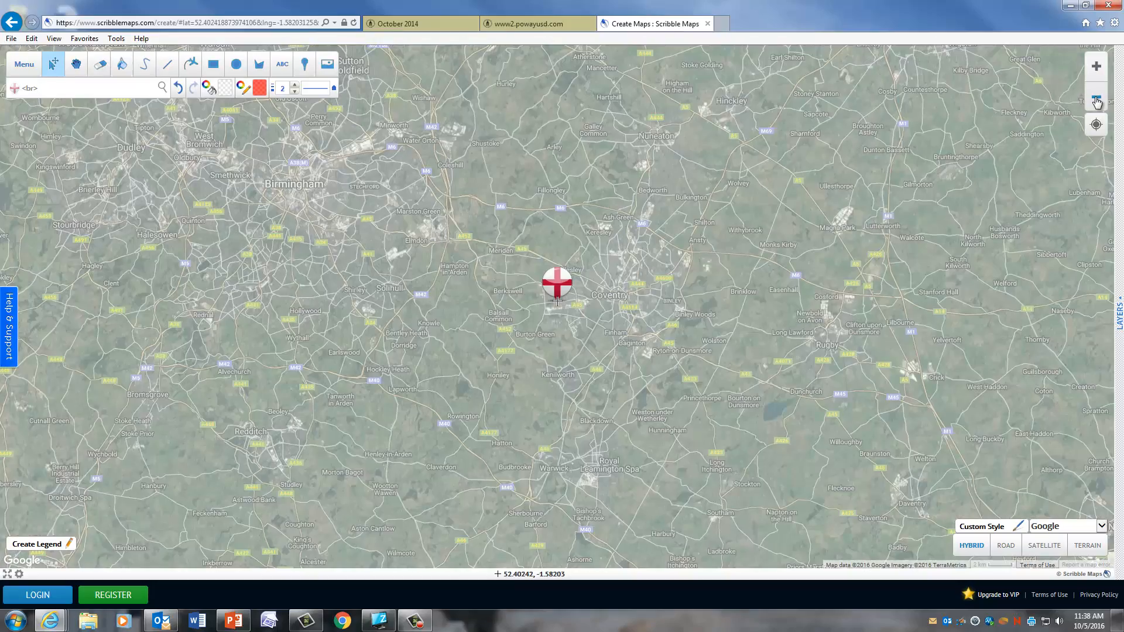
left_click(1097, 101)
left_click(1097, 101)
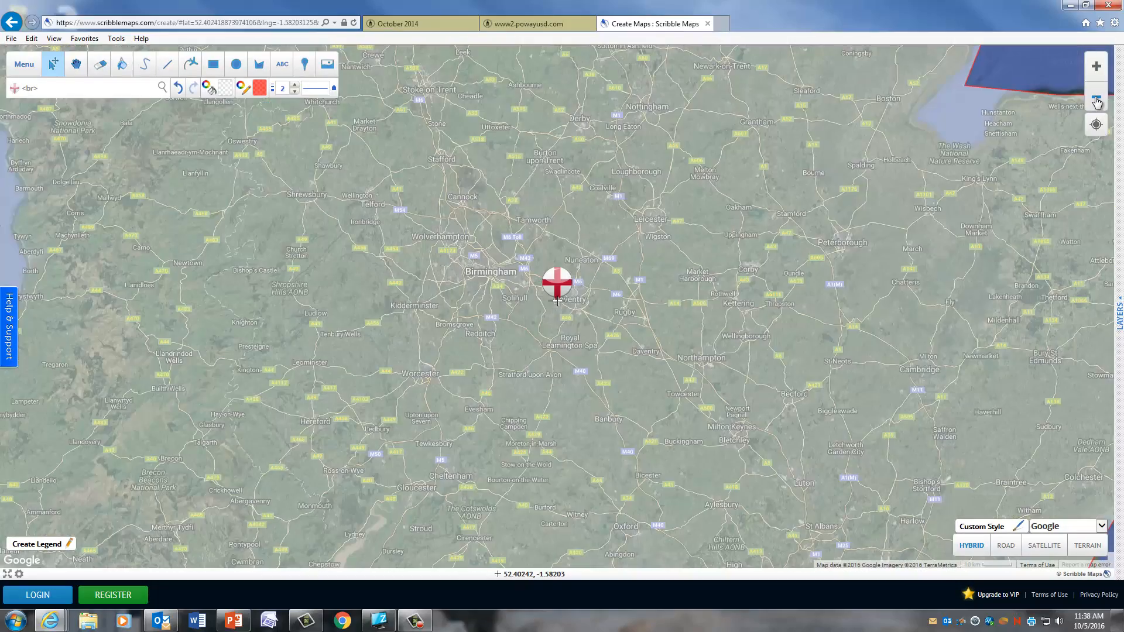
left_click(1097, 101)
left_click(1097, 101)
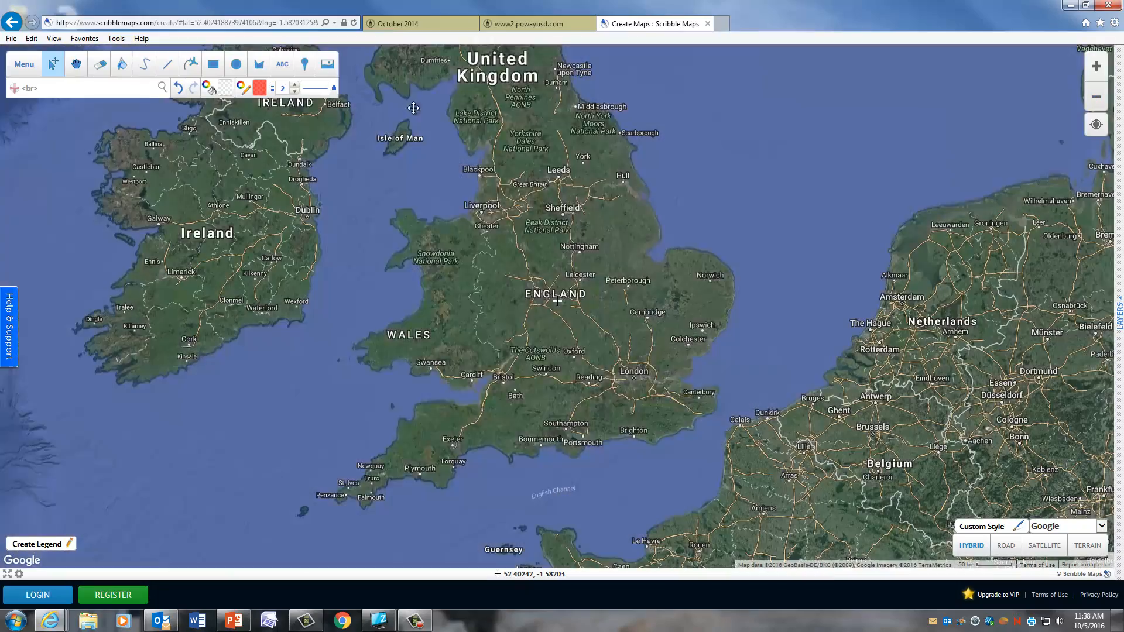
Search the map for Sierra Leone, bring the surrounding West African coast into view and close the place bubble
left_click(55, 88)
type("sierra leone")
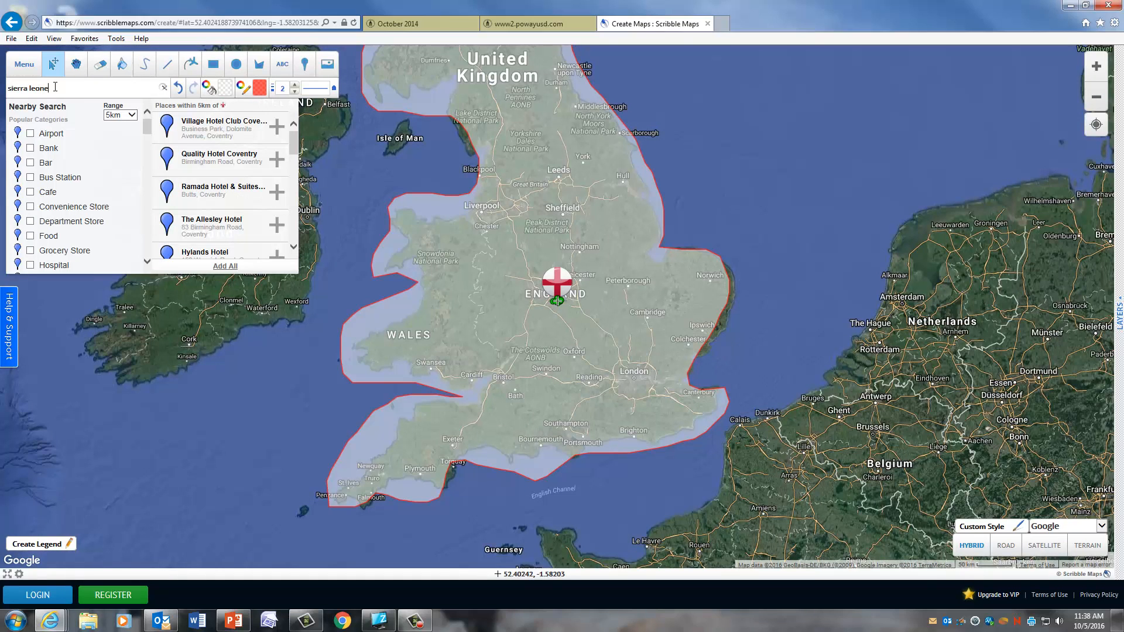
key("Return")
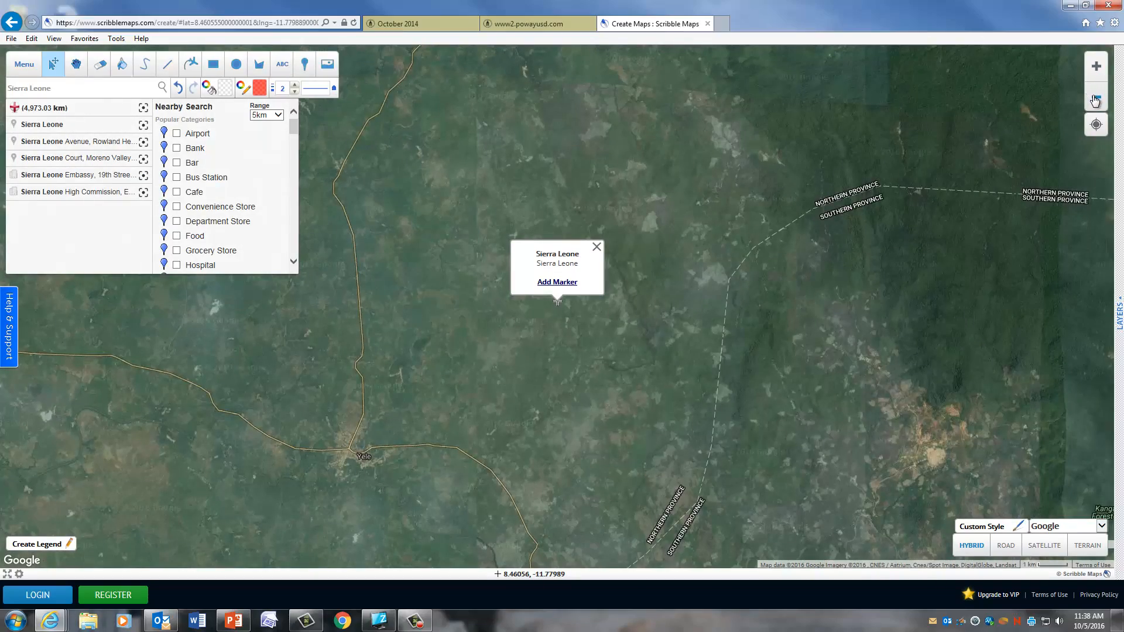
left_click(1095, 101)
left_click(1095, 101)
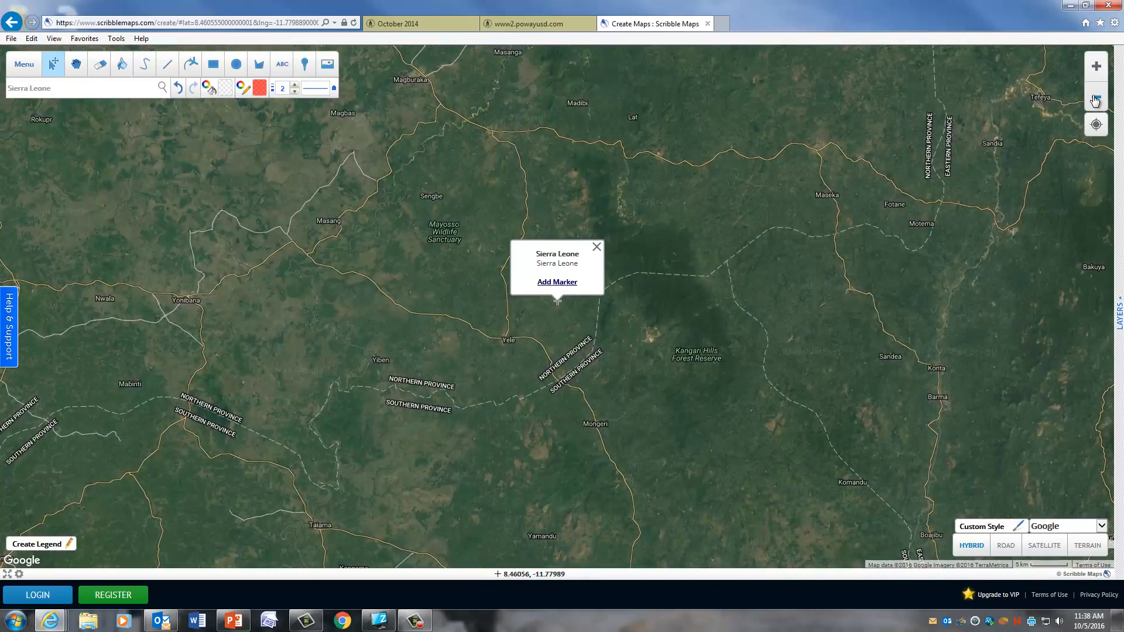
left_click(1096, 100)
left_click(1095, 100)
left_click(1095, 101)
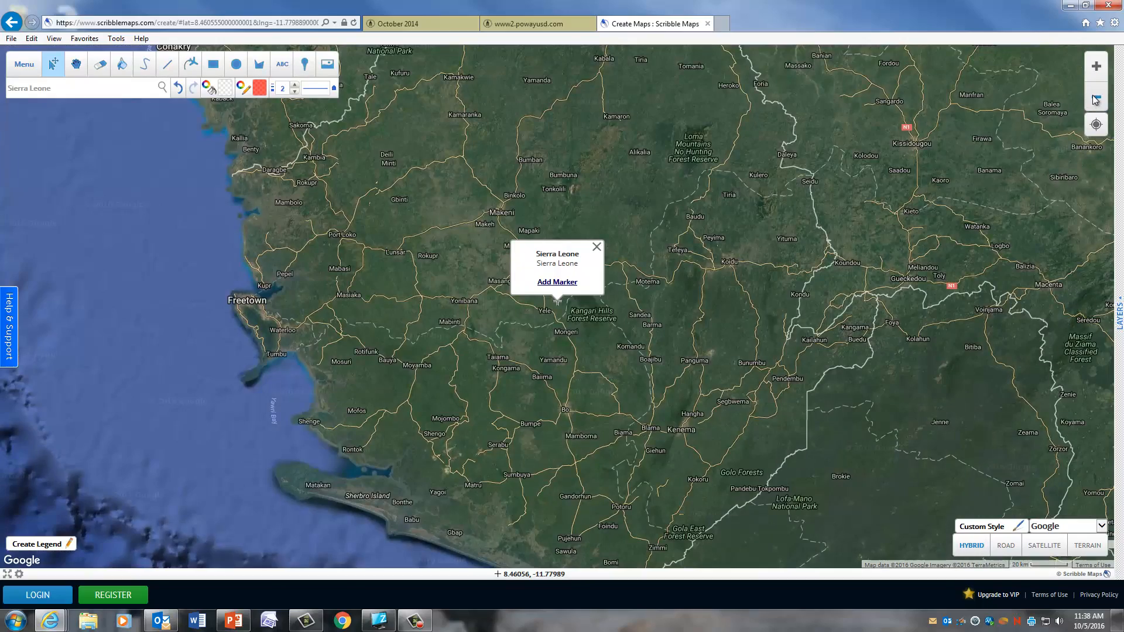
left_click(1096, 101)
left_click(1095, 101)
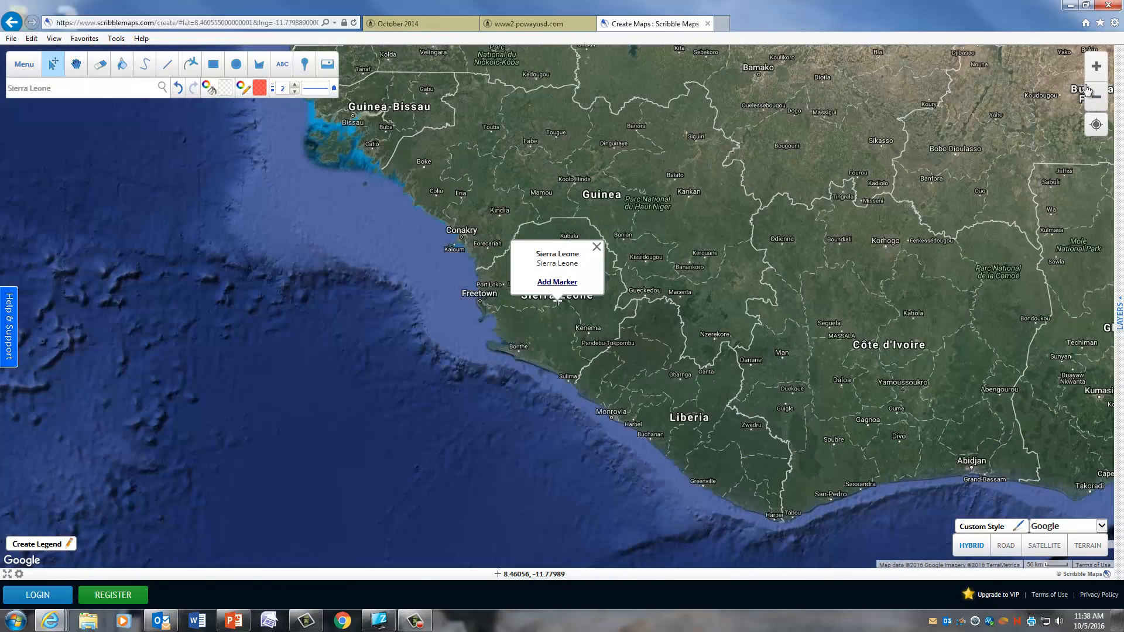
left_click(1095, 99)
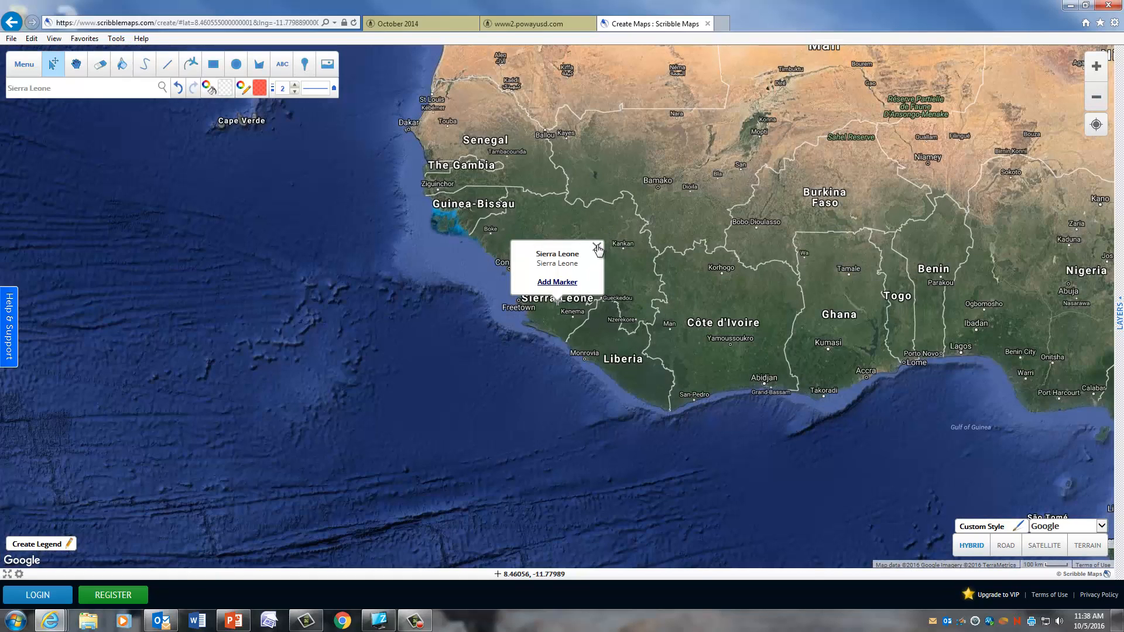
left_click(597, 247)
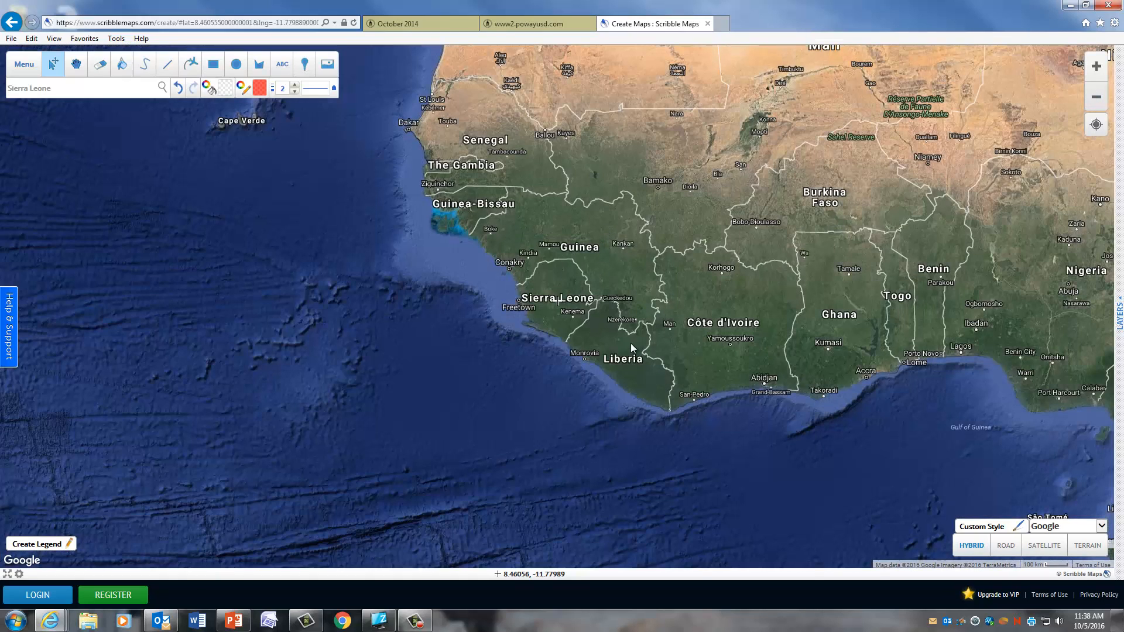
Trace a closed red freehand outline around western Sierra Leone including Freetown and fill it with the current fill colour
left_click(145, 67)
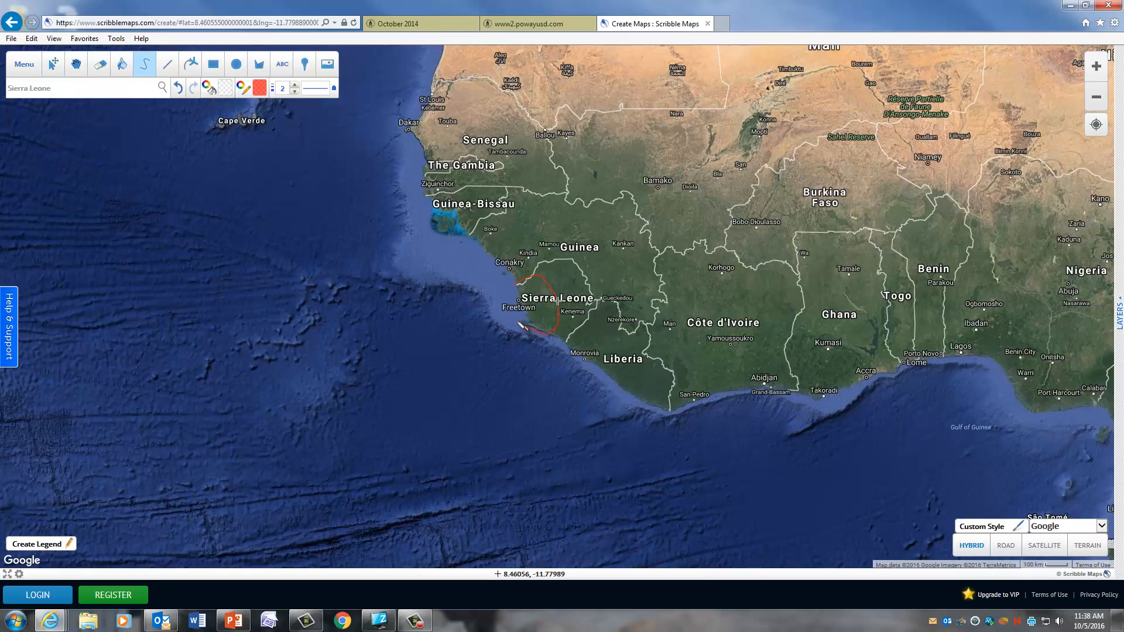
left_click_drag(530, 324, 514, 285)
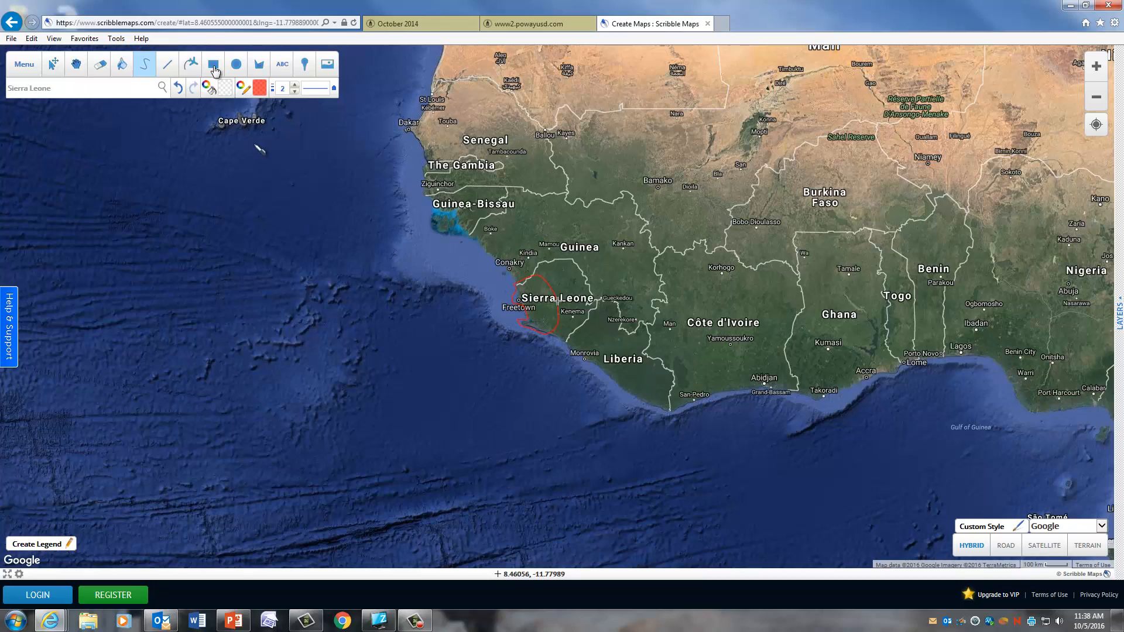
left_click(122, 65)
left_click(549, 310)
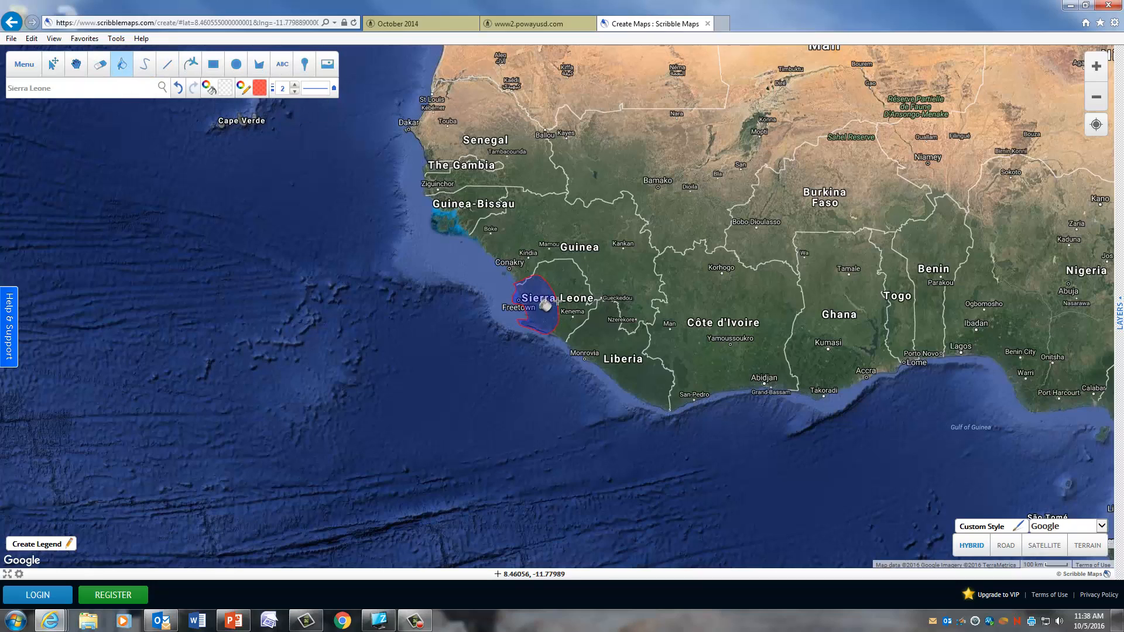
Place an England flag marker at 50% size on the filled Sierra Leone area and save it without a title
left_click(305, 65)
scroll(737, 249, "down", 2)
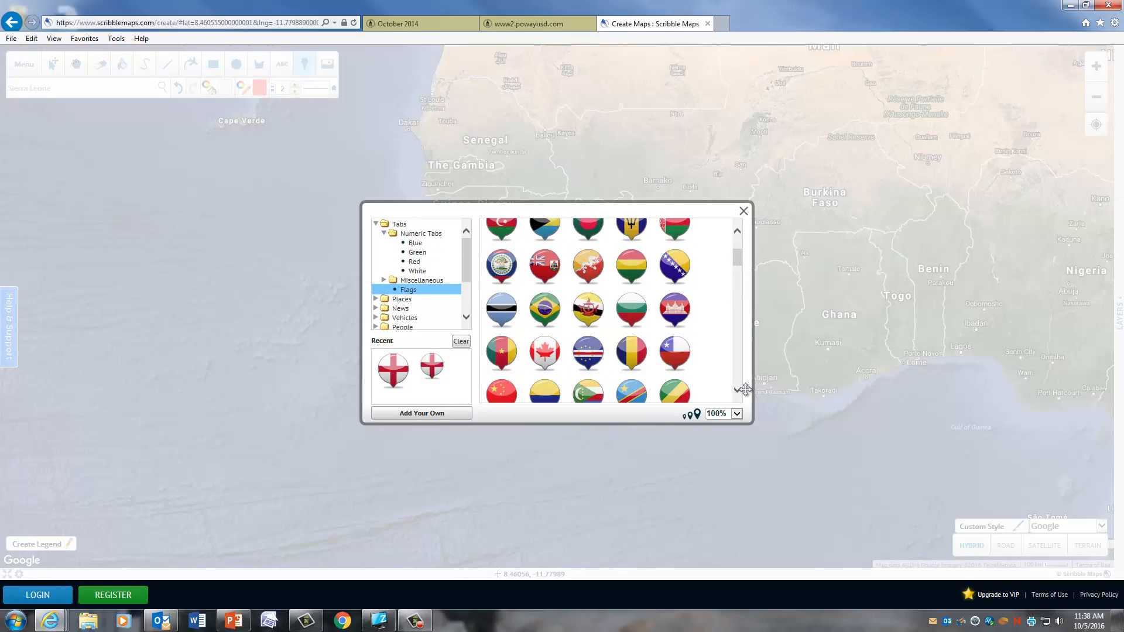
left_click(737, 414)
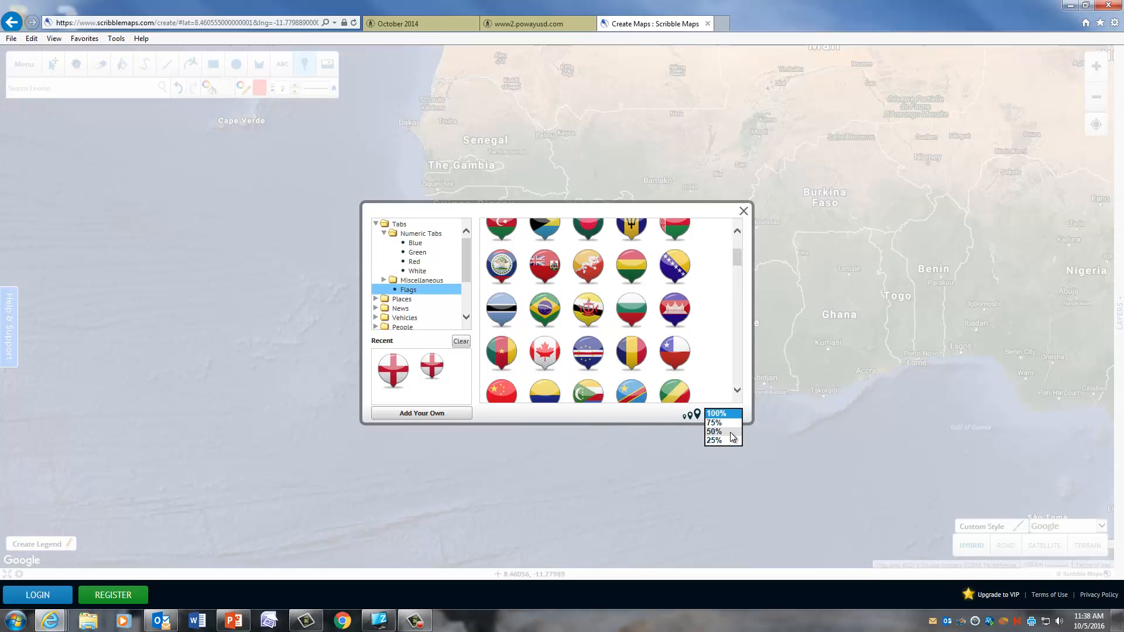
left_click(726, 432)
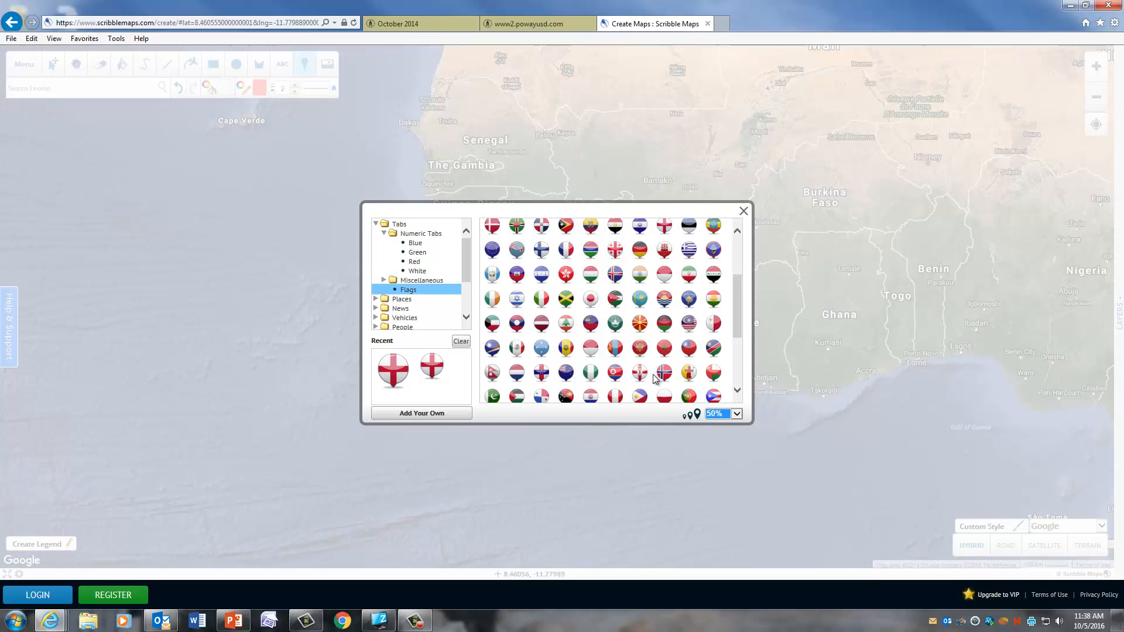
left_click_drag(741, 318, 740, 297)
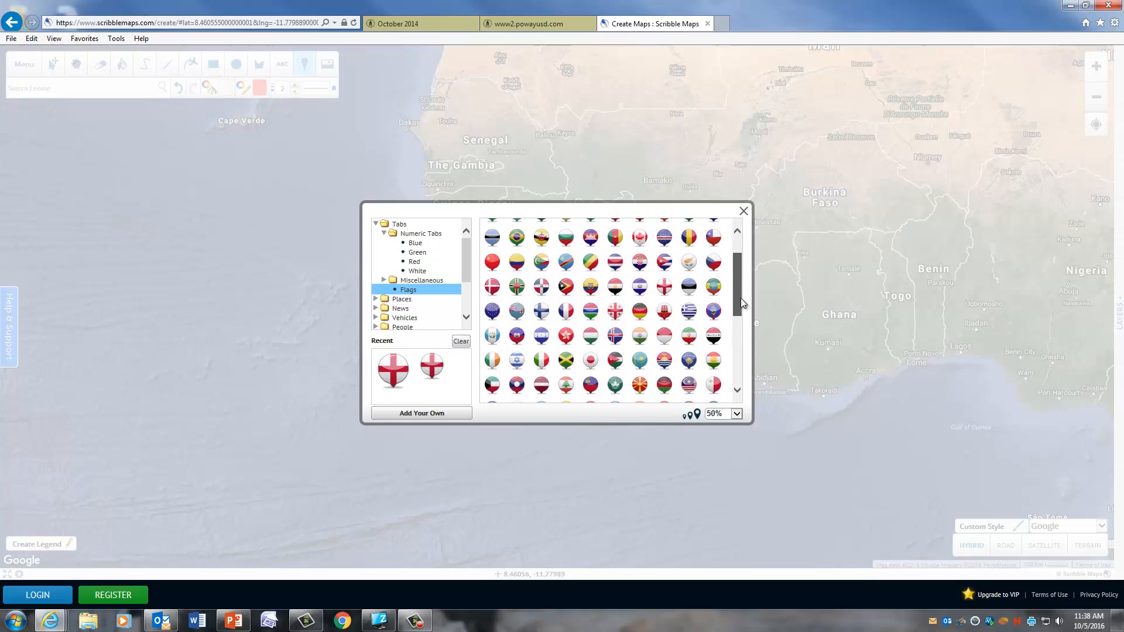
left_click(666, 292)
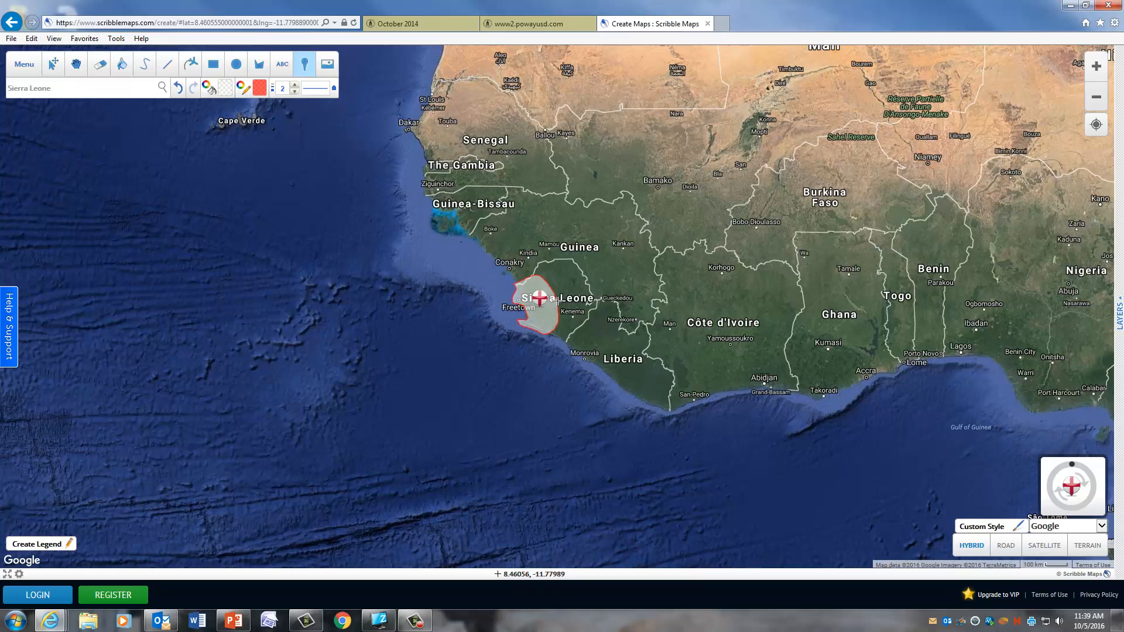
left_click(558, 301)
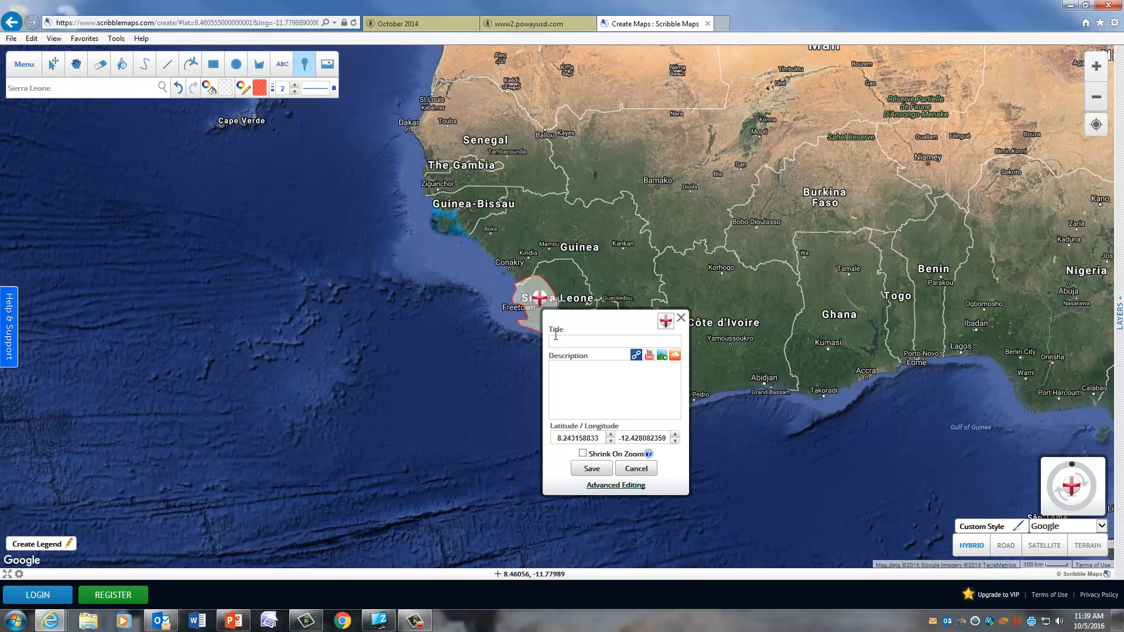
left_click(592, 469)
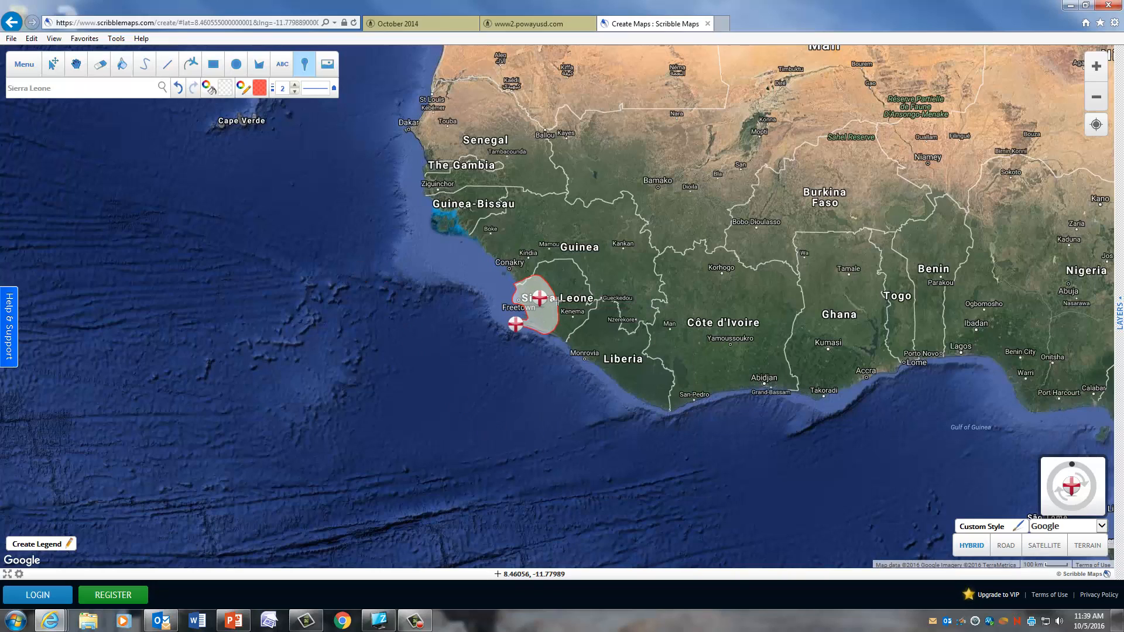
Review the flagged areas at world scale, then check the reading page for Britain's holdings besides Sierra Leone and return to the map
left_click(1097, 100)
left_click(1096, 100)
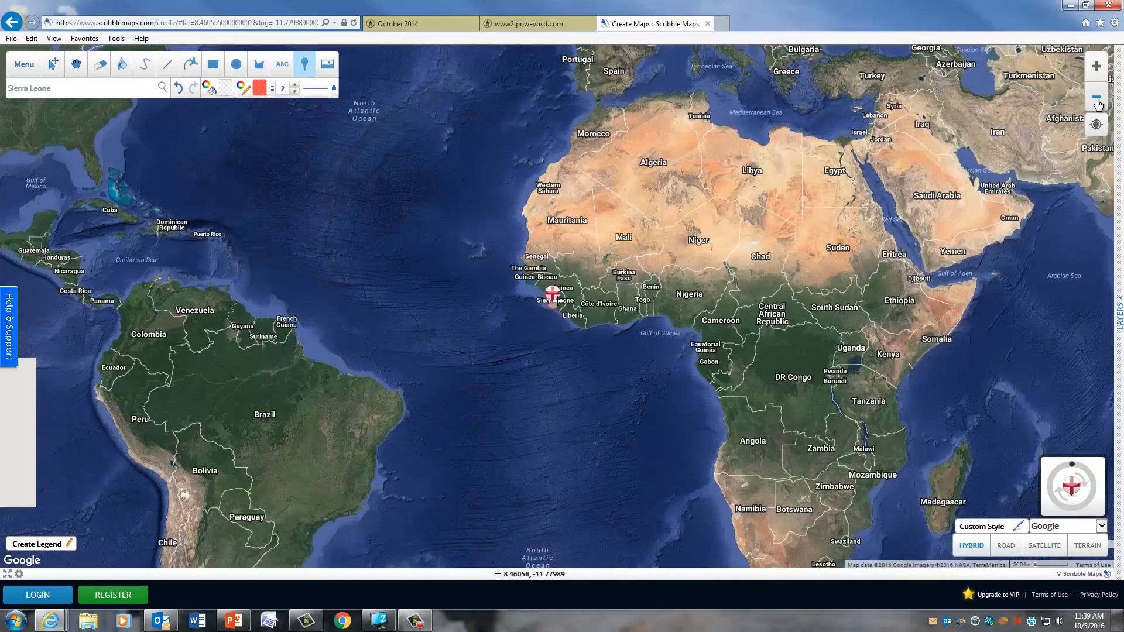
left_click(1096, 100)
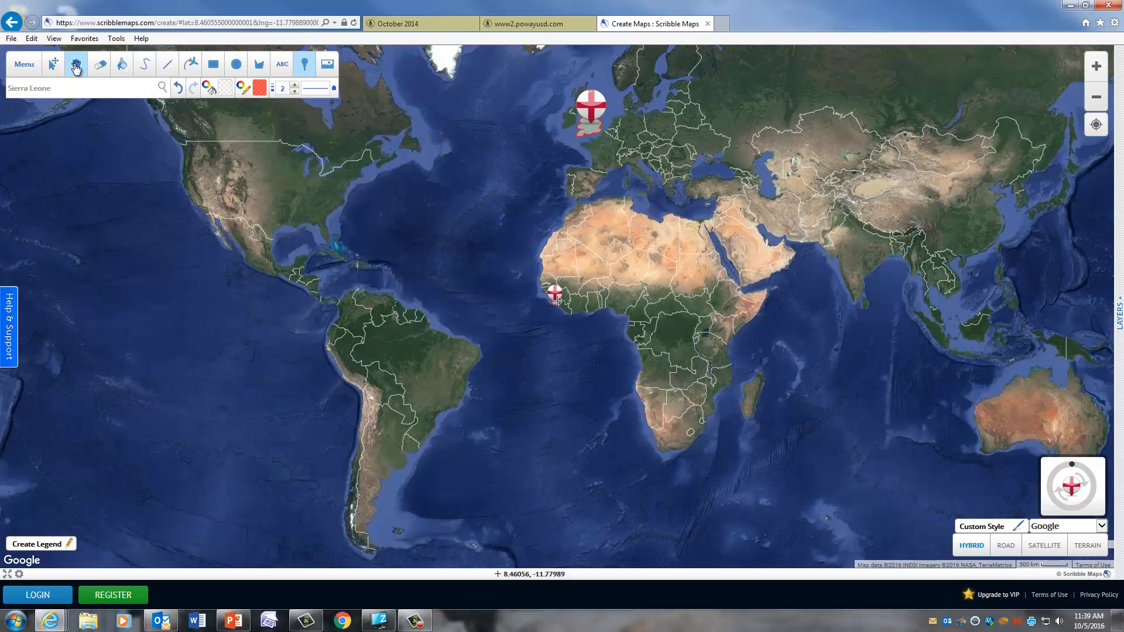
left_click(76, 66)
left_click(53, 65)
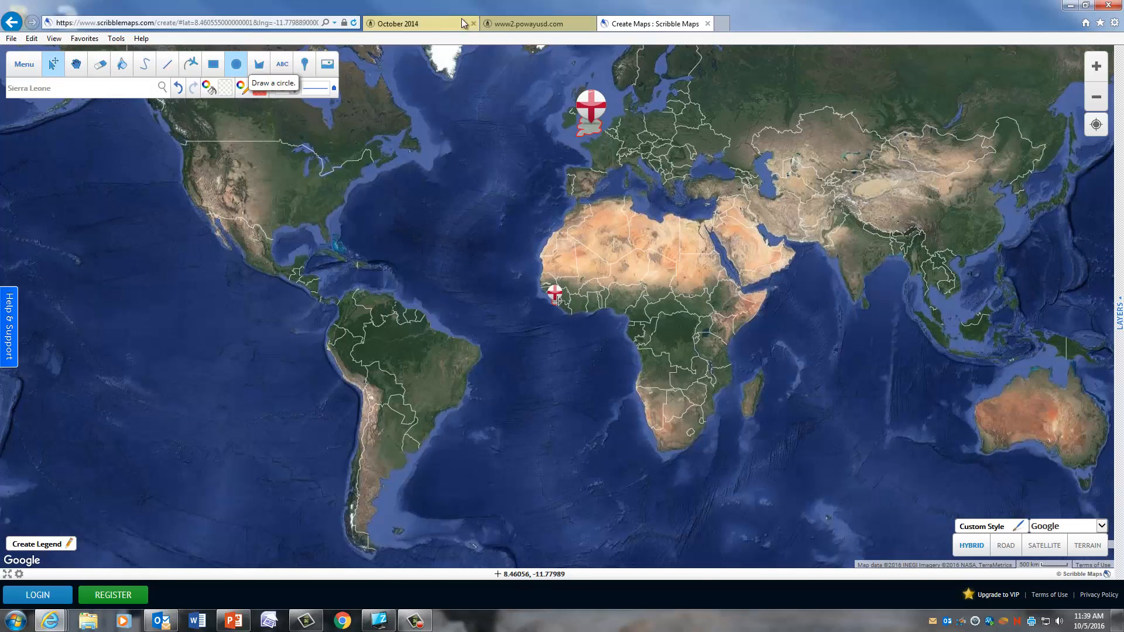
left_click(530, 25)
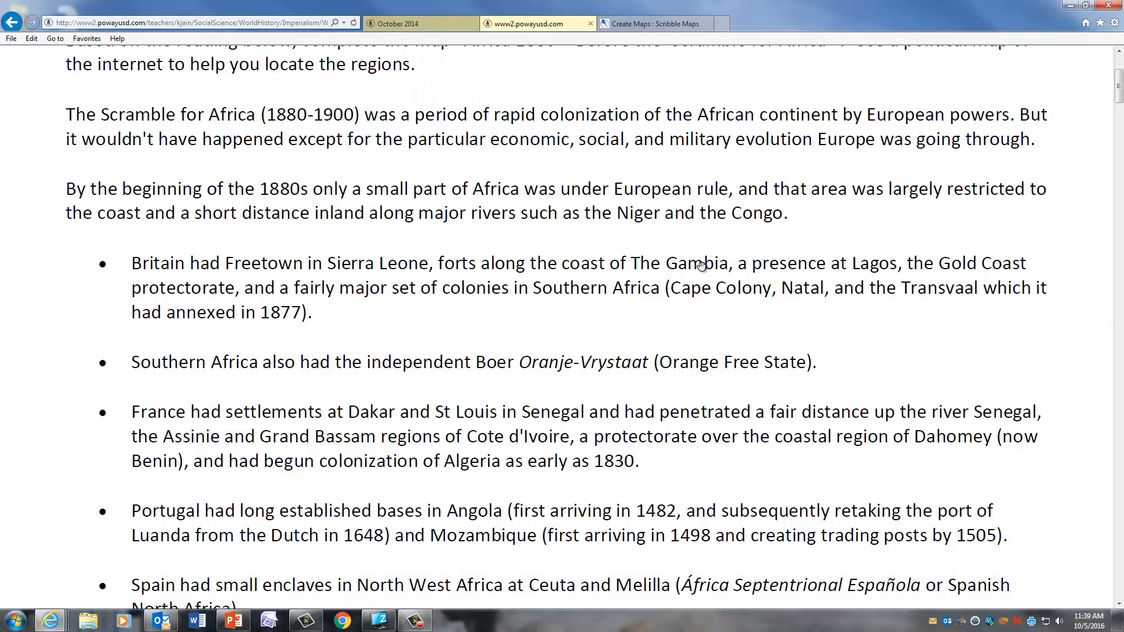
left_click(669, 24)
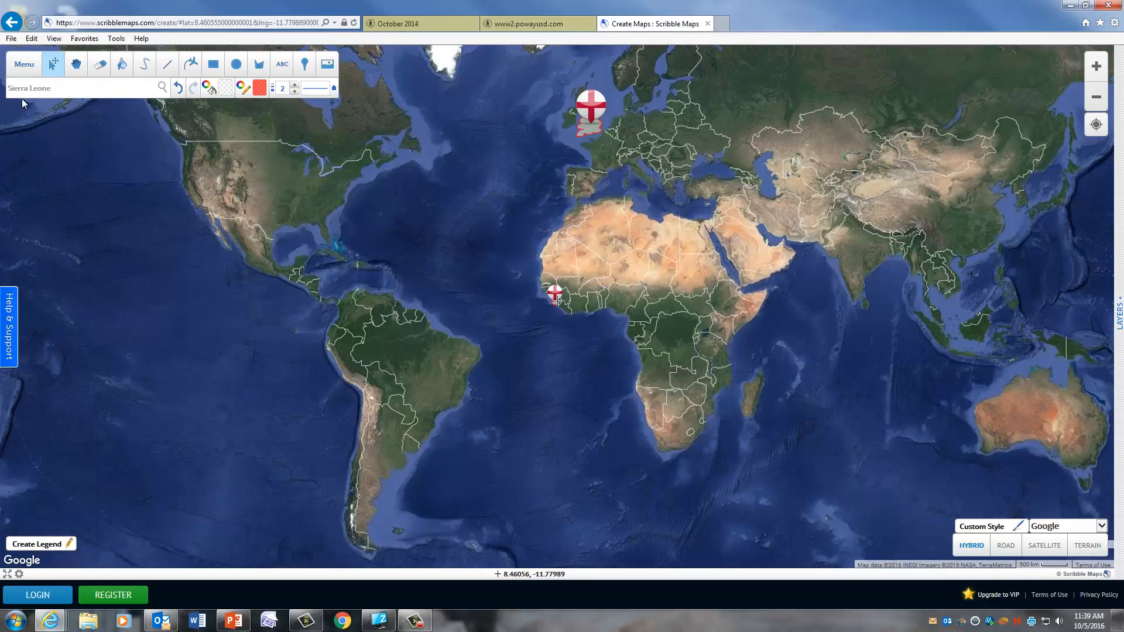
Search the map for Gambia, bring The Gambia and its surrounding coast into view and close the place bubble
left_click(73, 90)
left_click_drag(35, 88, 0, 88)
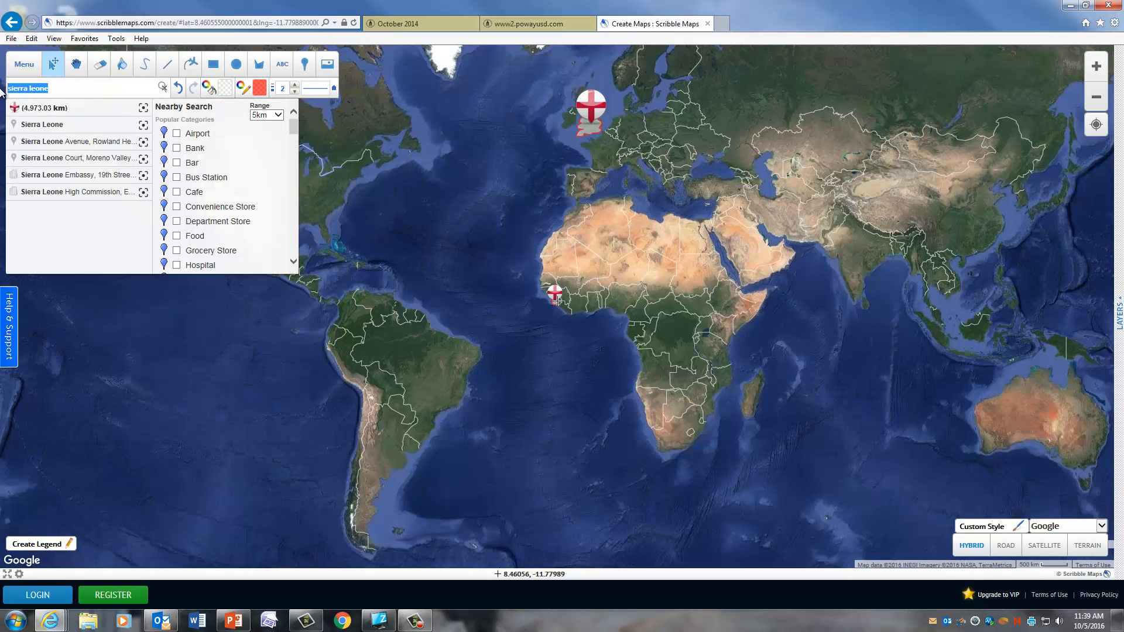
type("gambia")
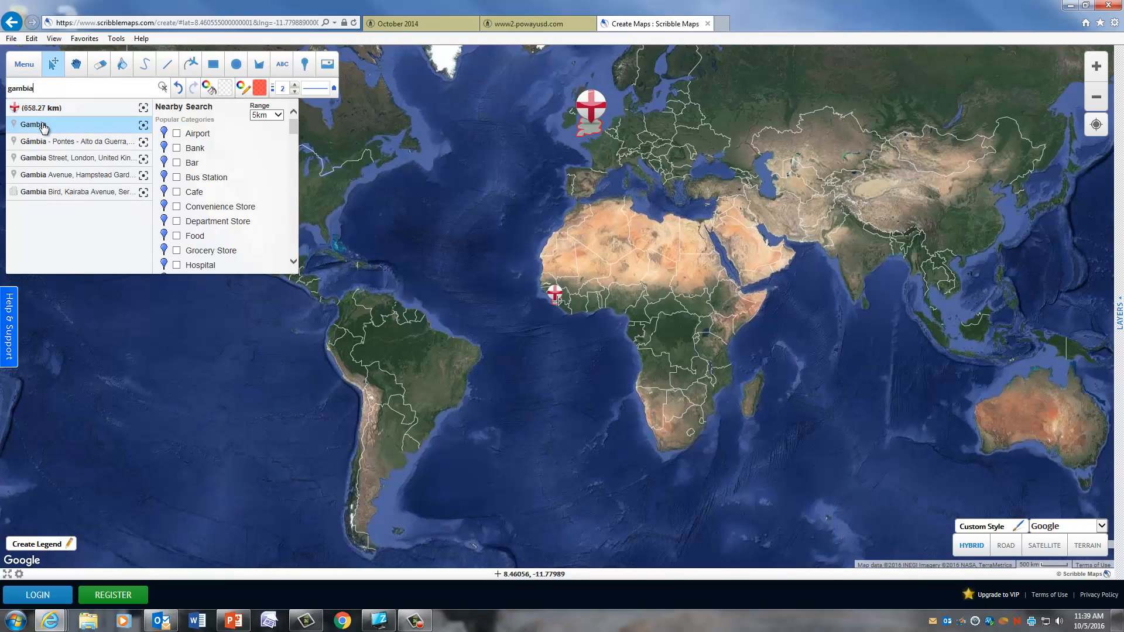
left_click(42, 127)
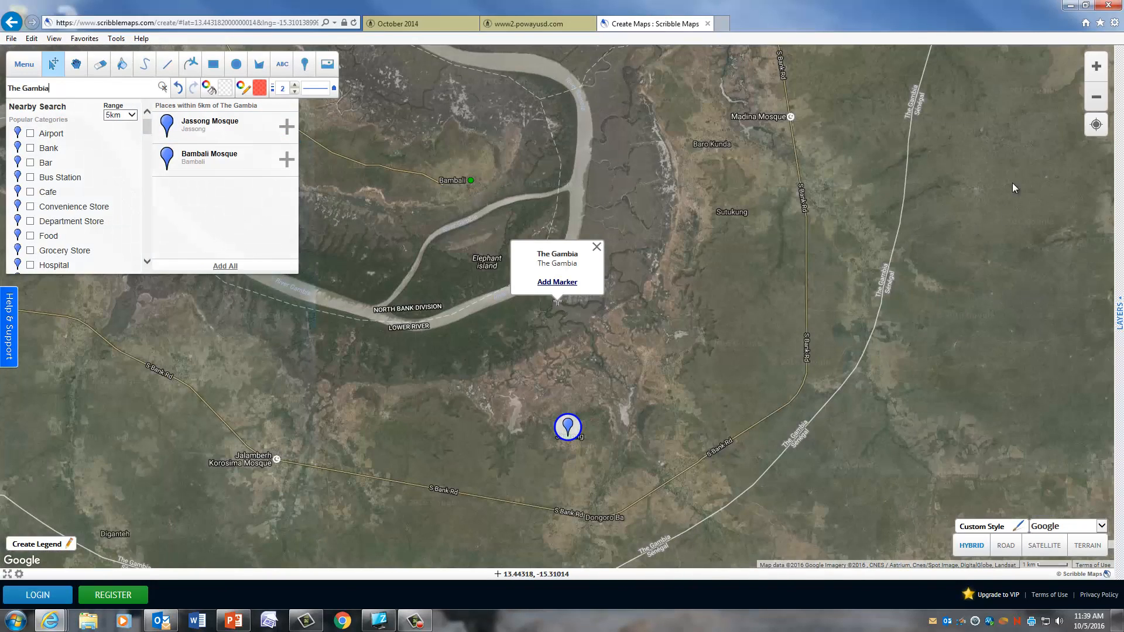
left_click(1097, 98)
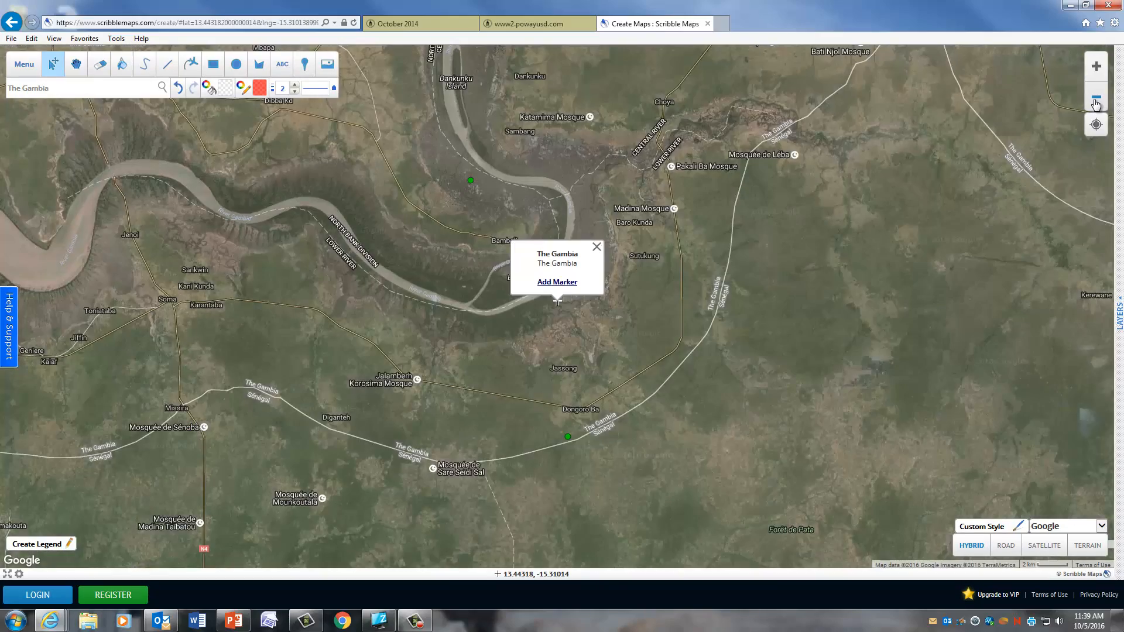
left_click(1096, 104)
left_click(1097, 104)
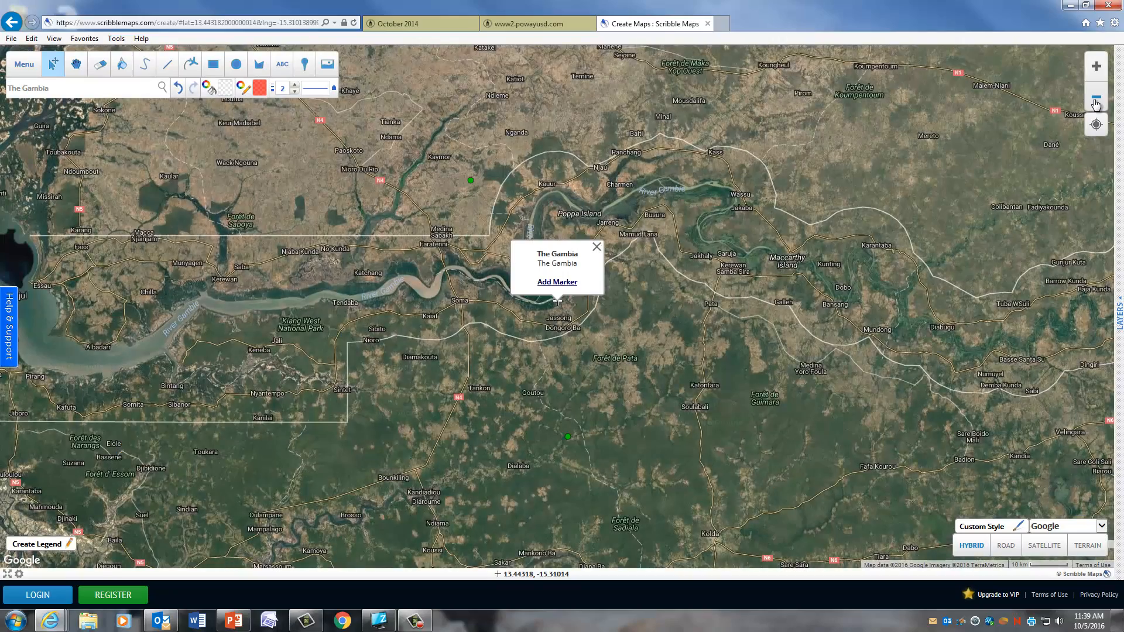
left_click(1097, 103)
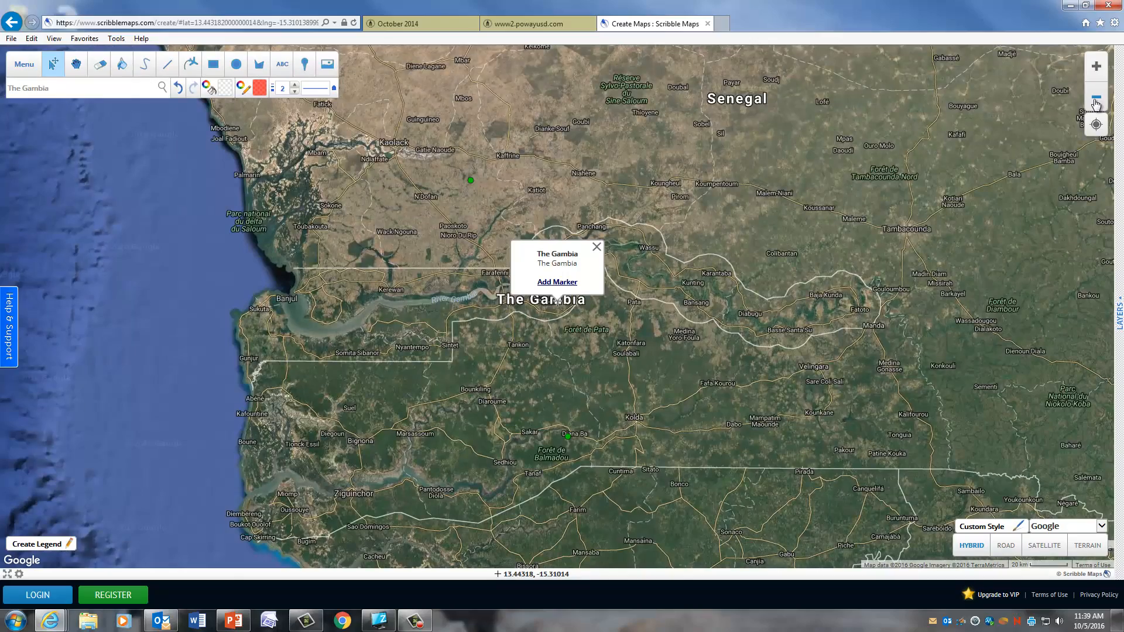
left_click(1097, 104)
left_click(1097, 104)
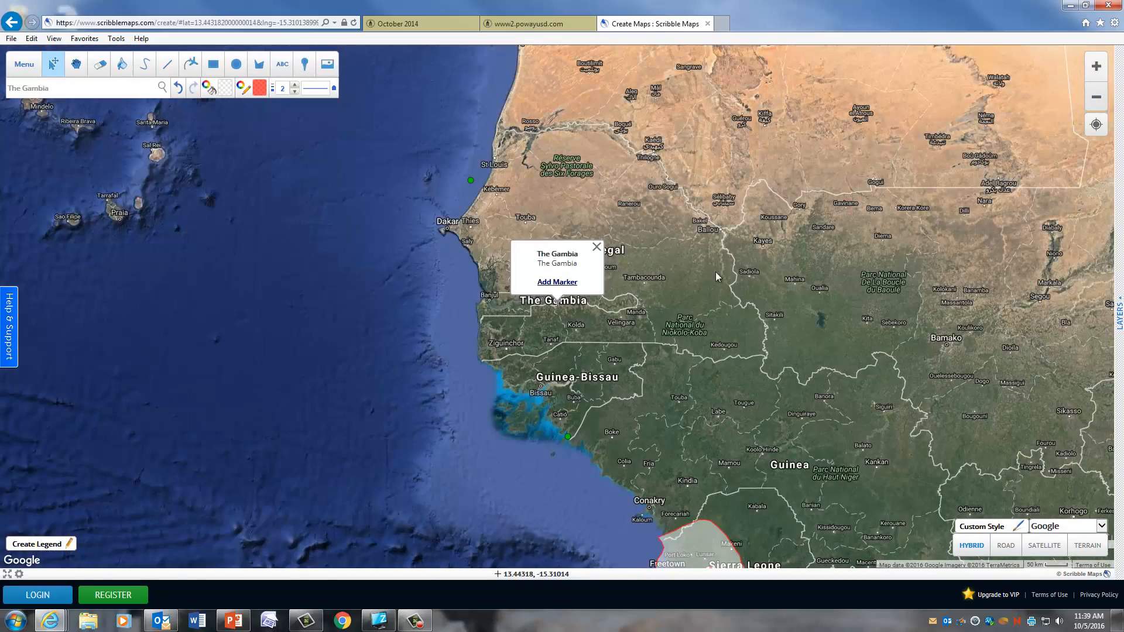
left_click(597, 246)
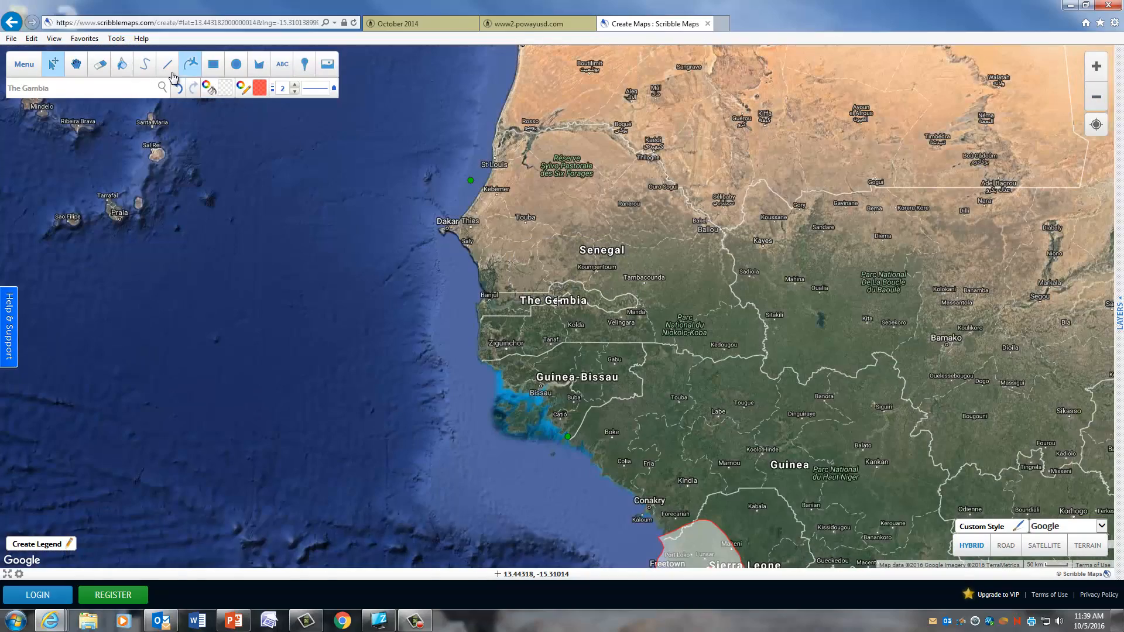
Trace a closed red freehand outline along The Gambia's borders and coast and fill it with the current fill colour
left_click(146, 66)
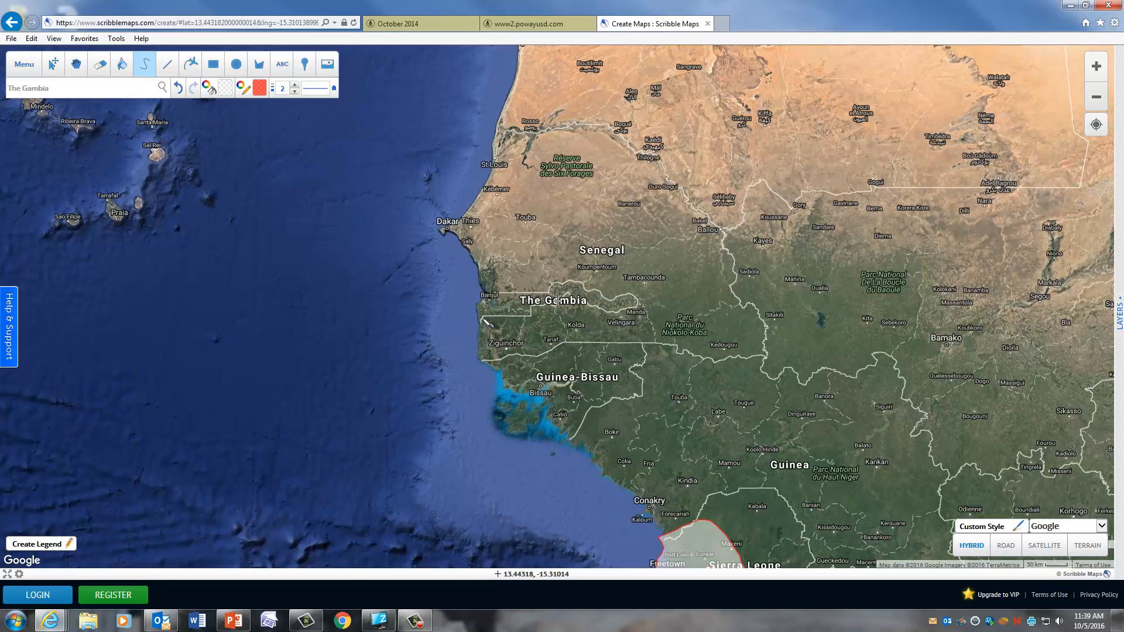
left_click_drag(483, 319, 569, 296)
mouse_move(636, 305)
left_mouse_down()
mouse_move(574, 284)
mouse_move(504, 295)
left_mouse_up()
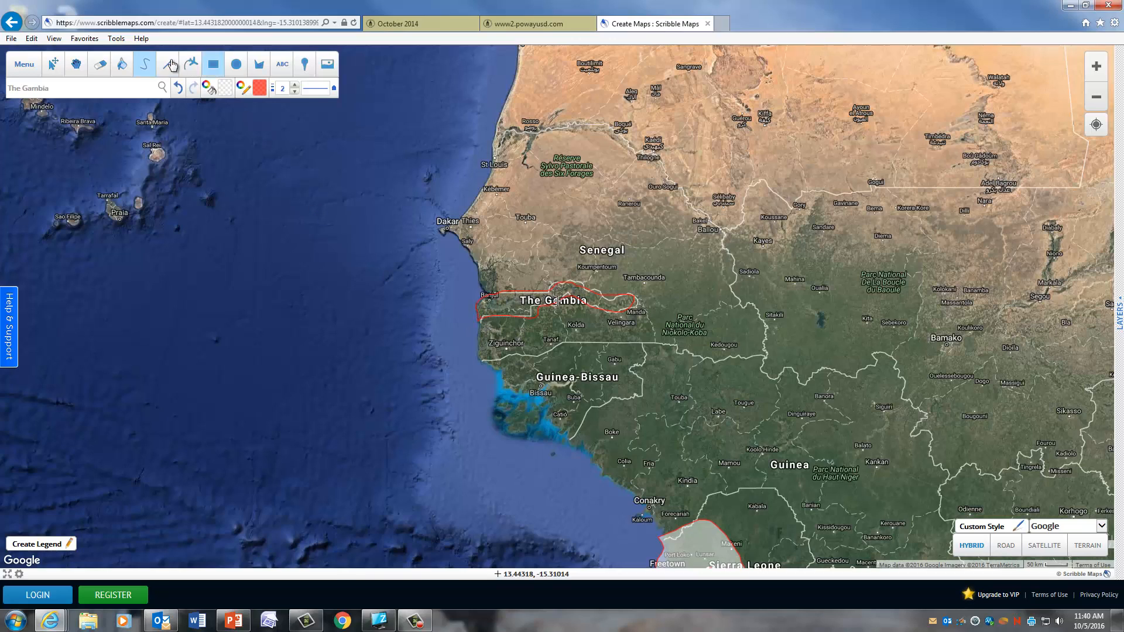
left_click(122, 64)
left_click(491, 295)
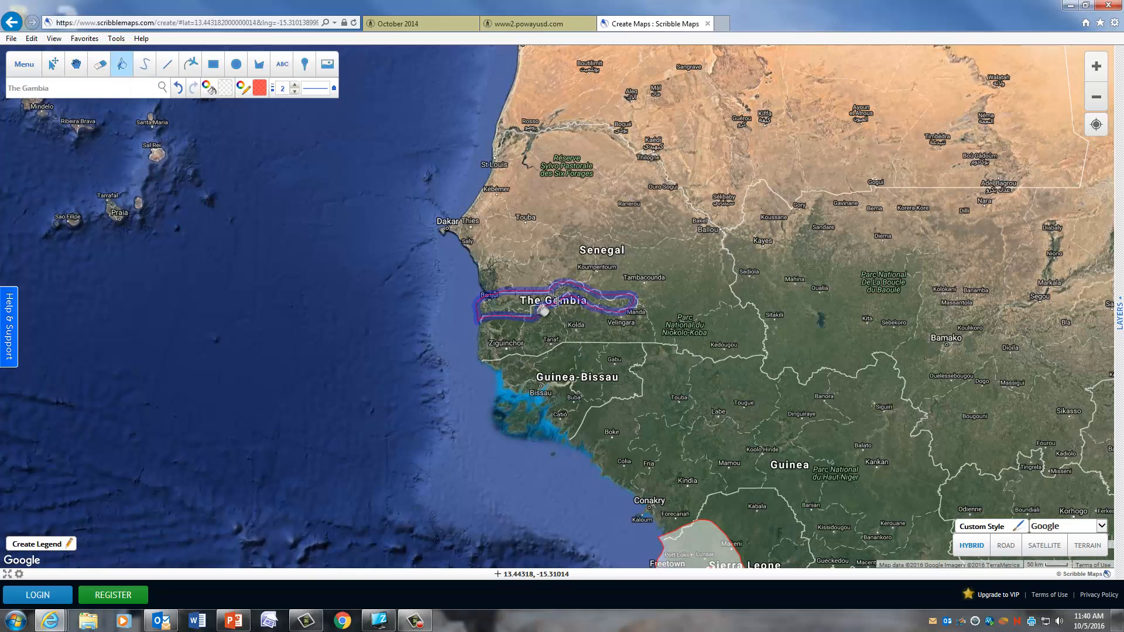
Place an England flag marker on the filled Gambia area and save it without a title
left_click(305, 64)
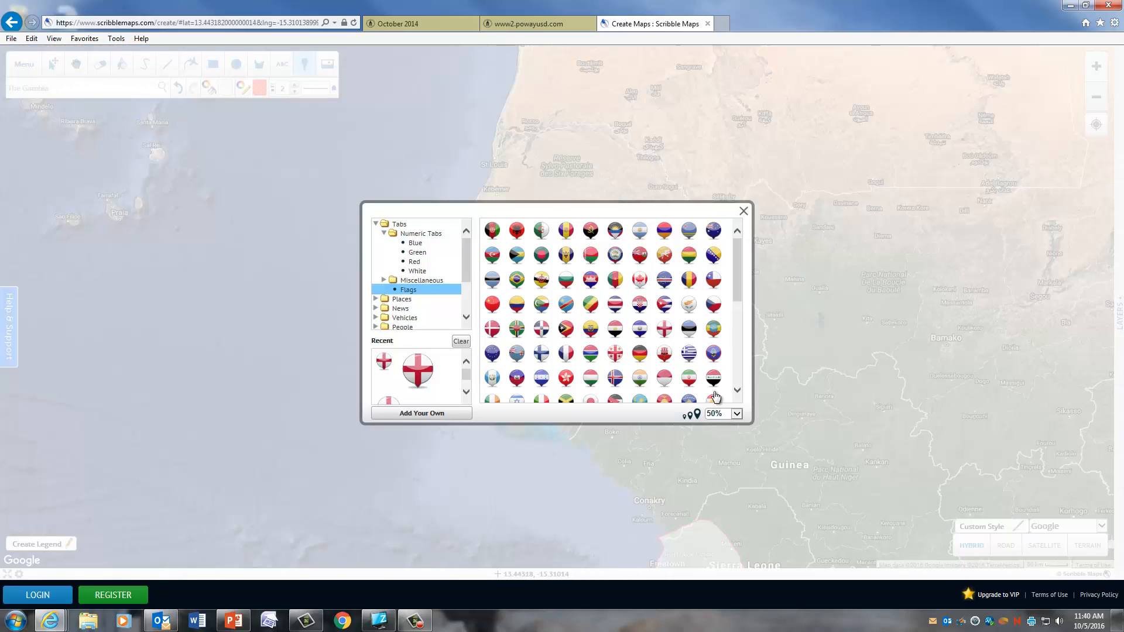
left_click(664, 329)
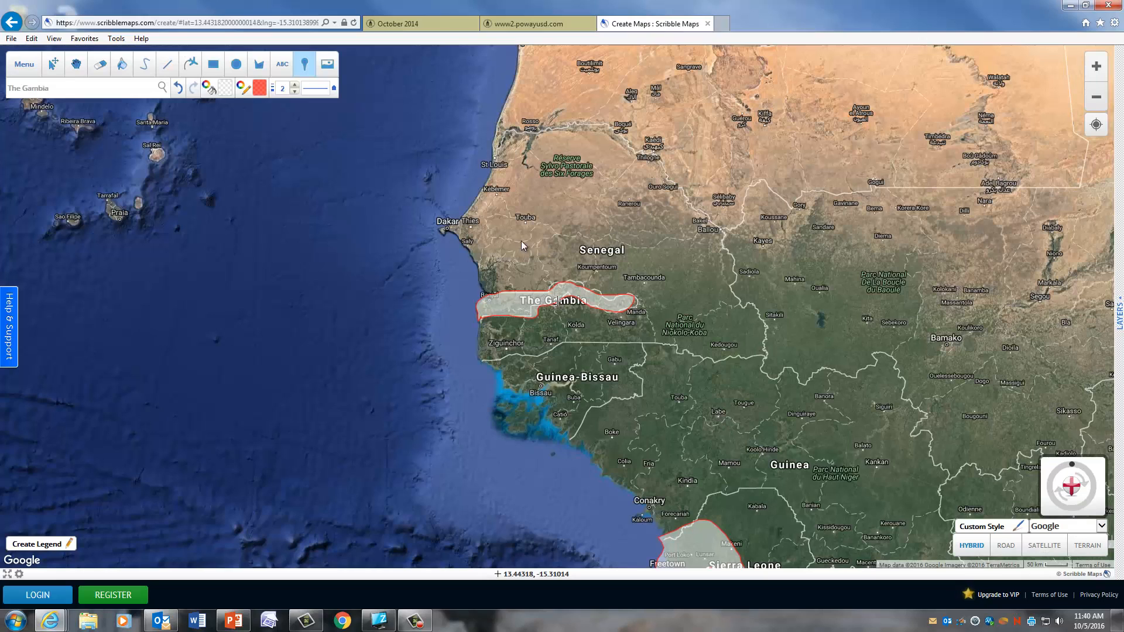
left_click(558, 301)
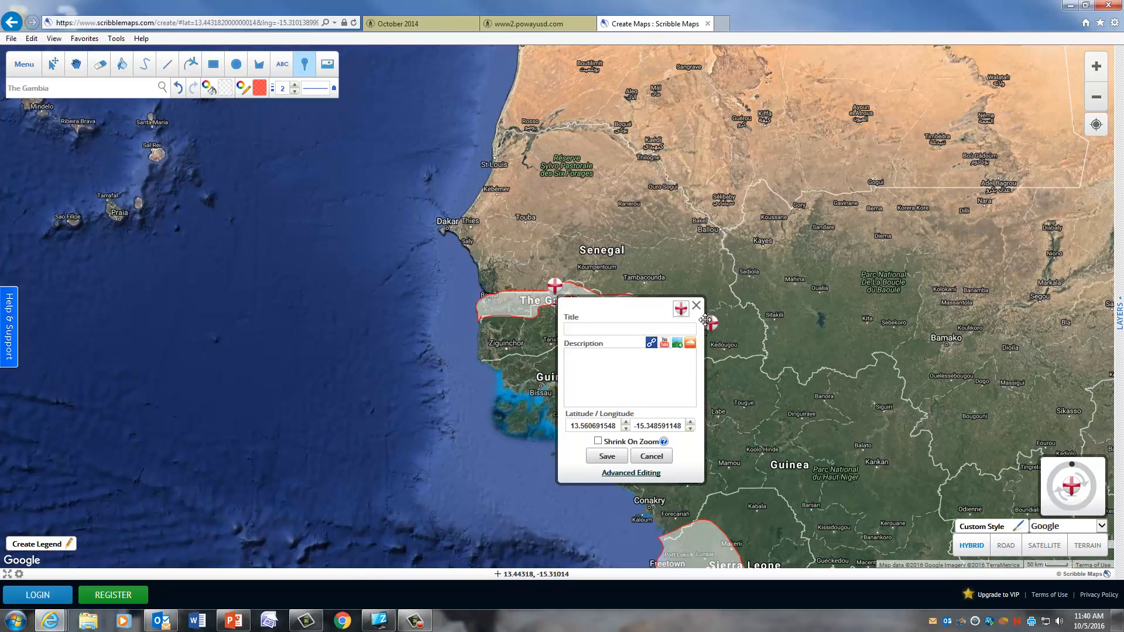
left_click(607, 456)
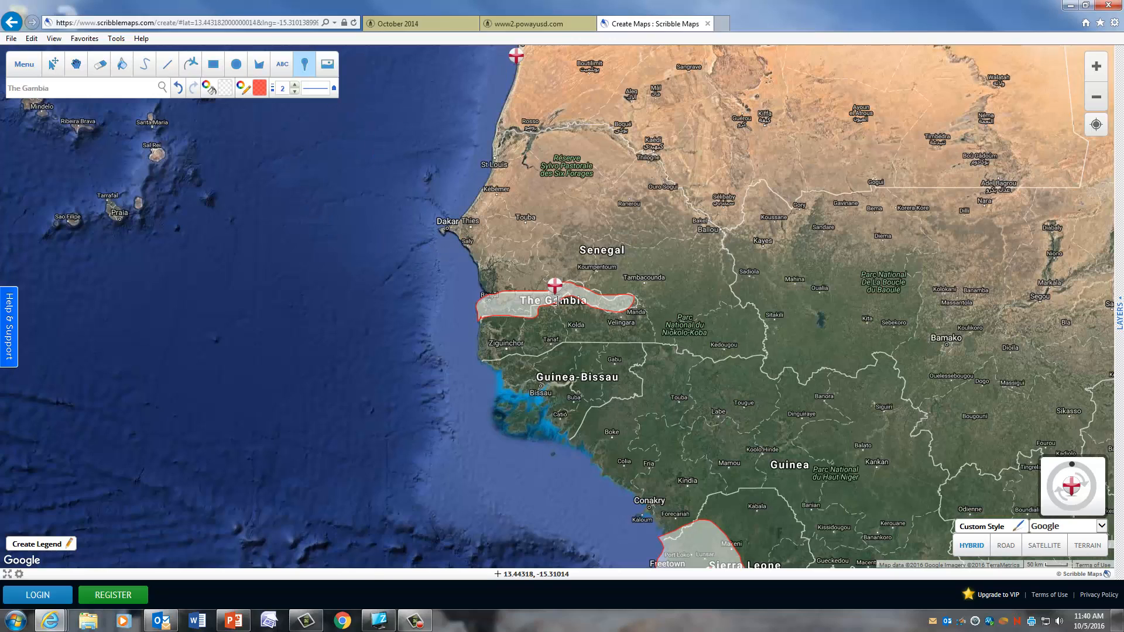
Check the reading page for the colonial holdings still to map, return to the map and bring all of West Africa into view
left_click(558, 26)
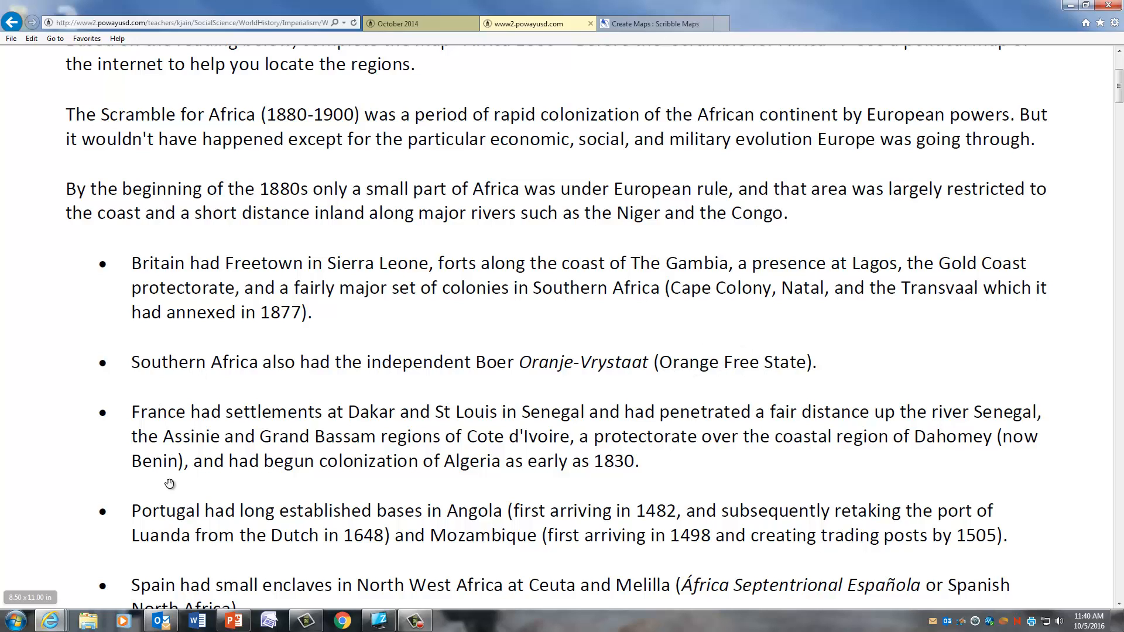
left_click(674, 25)
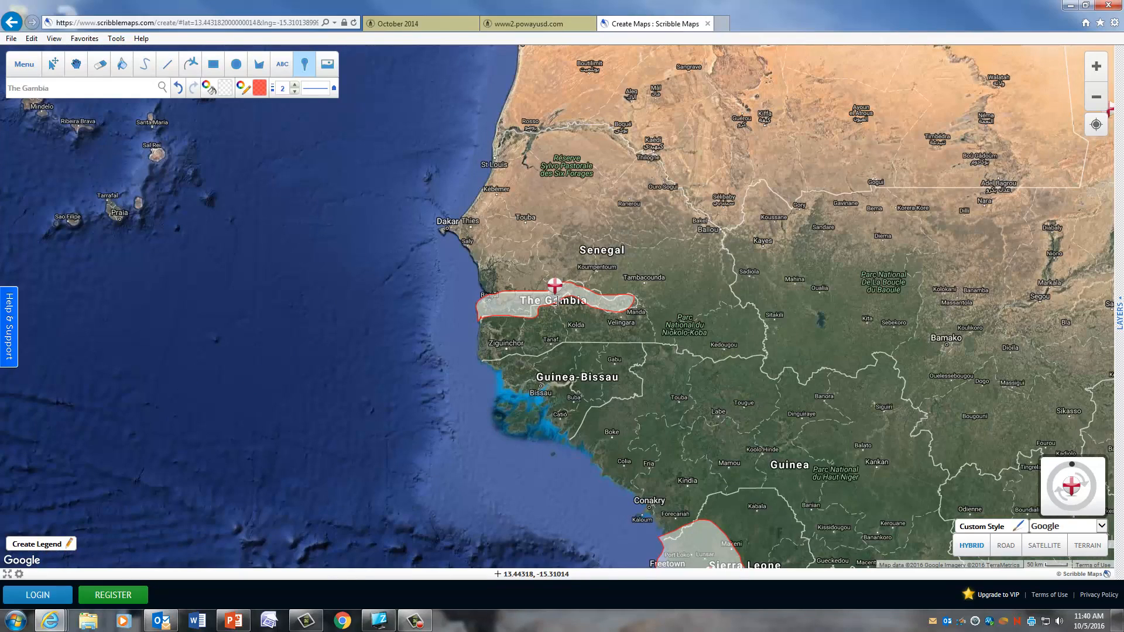
left_click(1098, 103)
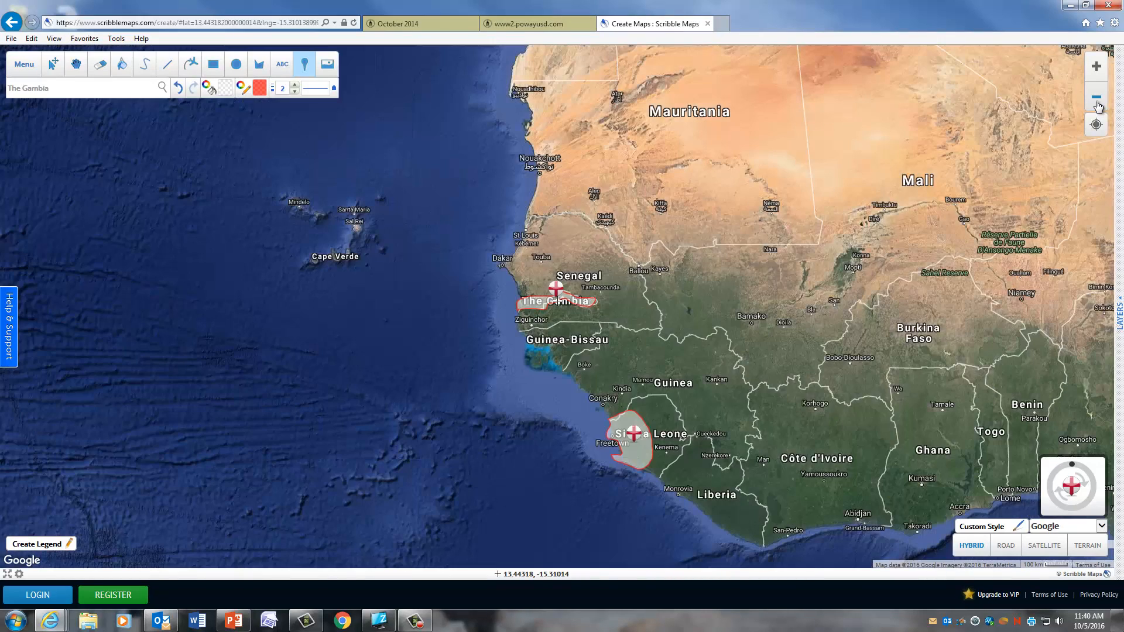
left_click(1097, 99)
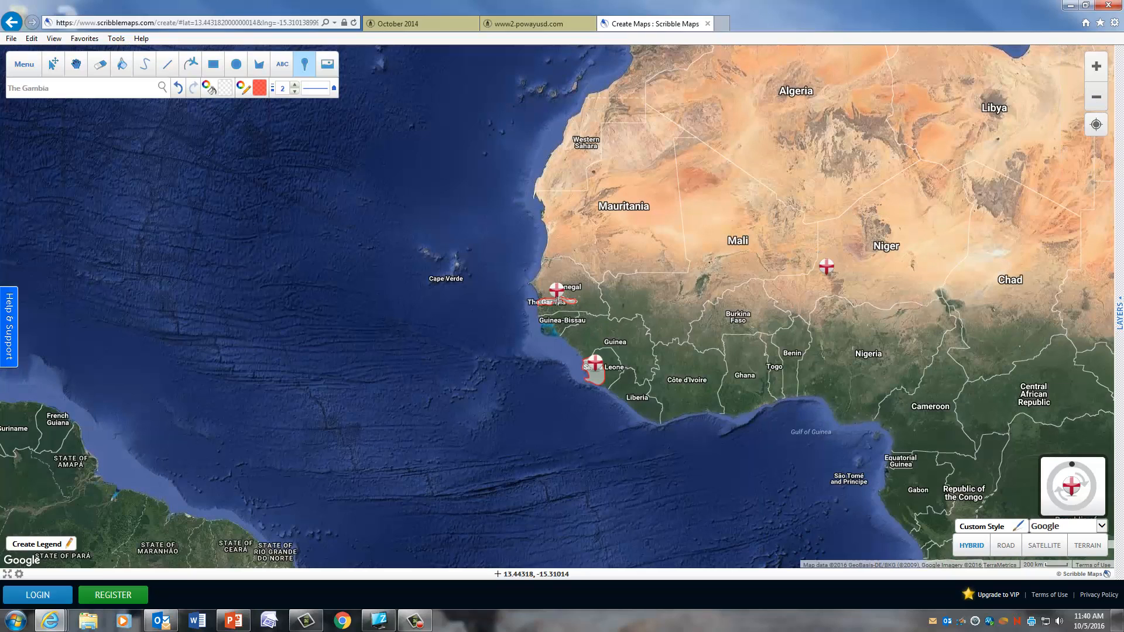